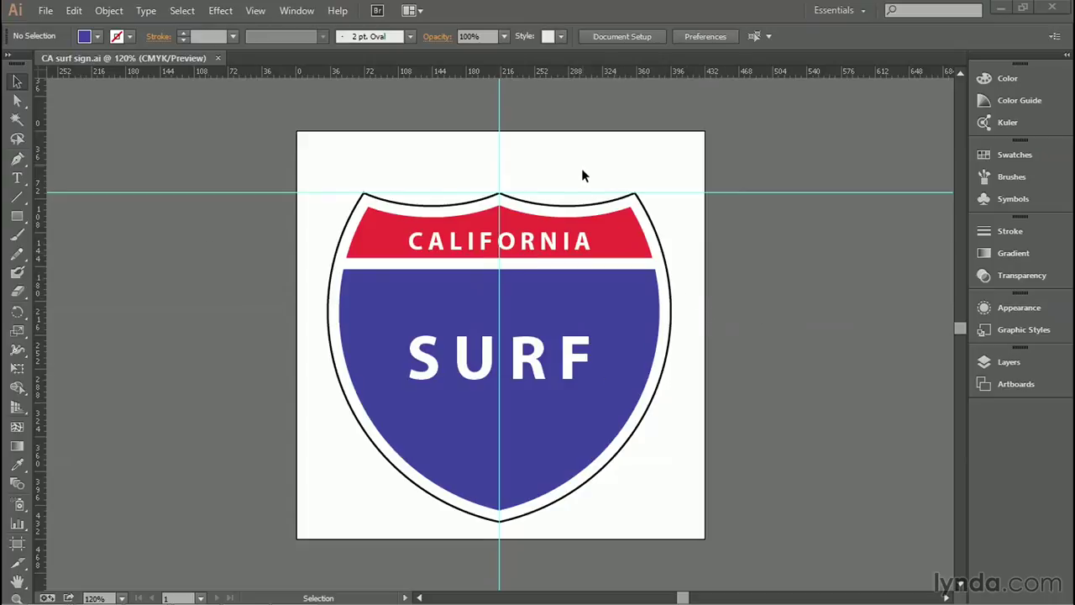
- Show the Layers panel and set the Template layer's CALIFORNIA SURF artwork to 25% opacity
{"action": "left_click", "coordinate": [295, 11]}
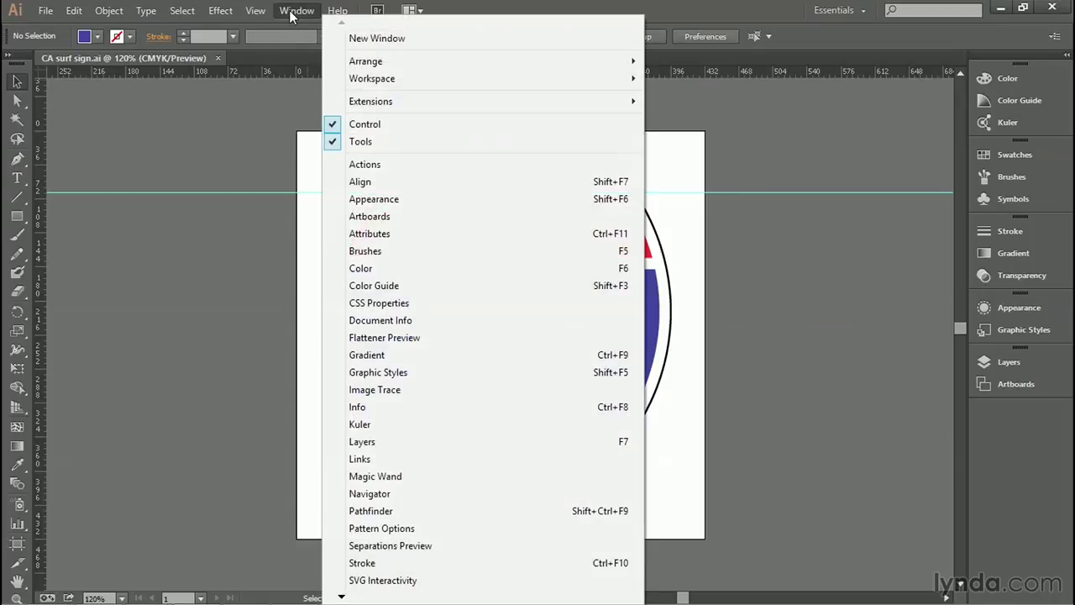
{"action": "left_click", "coordinate": [435, 445]}
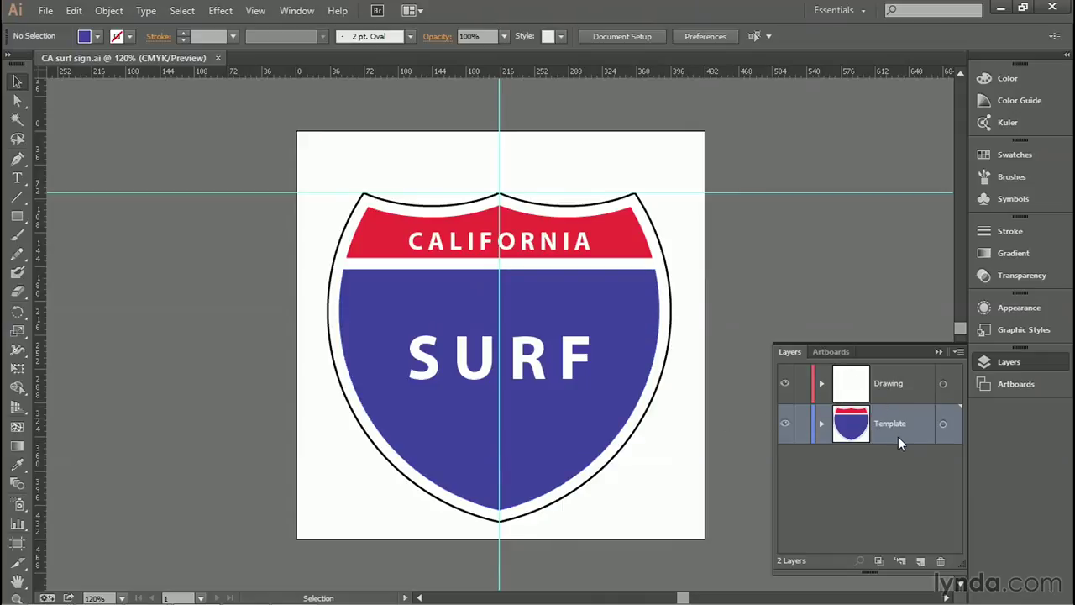
{"action": "left_click", "coordinate": [943, 429]}
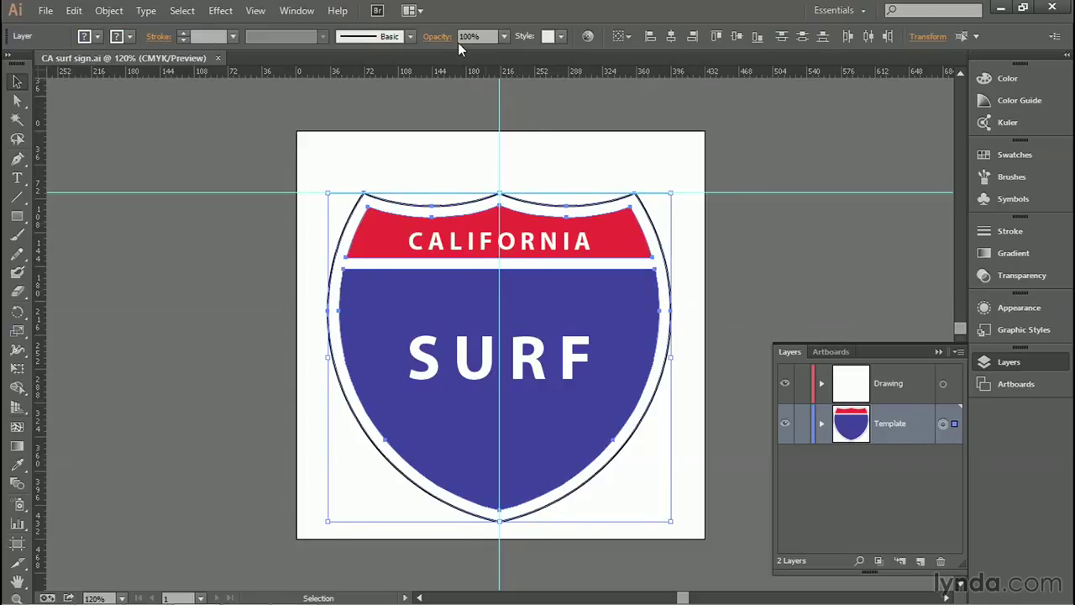
{"action": "left_click", "coordinate": [434, 44]}
{"action": "type", "text": "25"}
{"action": "key", "text": "Return"}
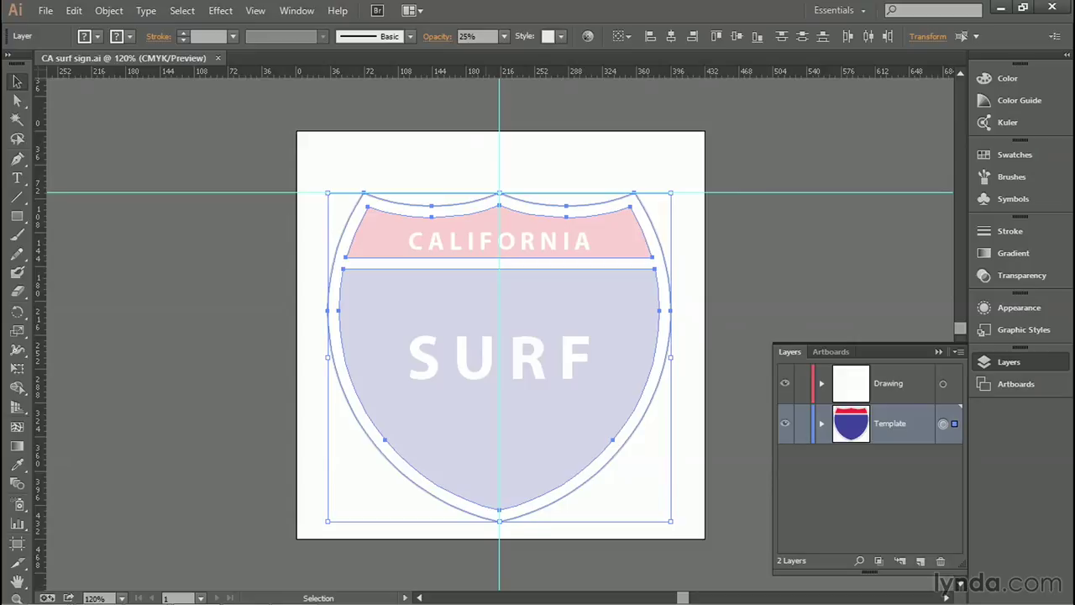
- Mark the Template layer as a template, select the Drawing layer, and collapse the Layers panel
{"action": "double_click", "coordinate": [920, 424]}
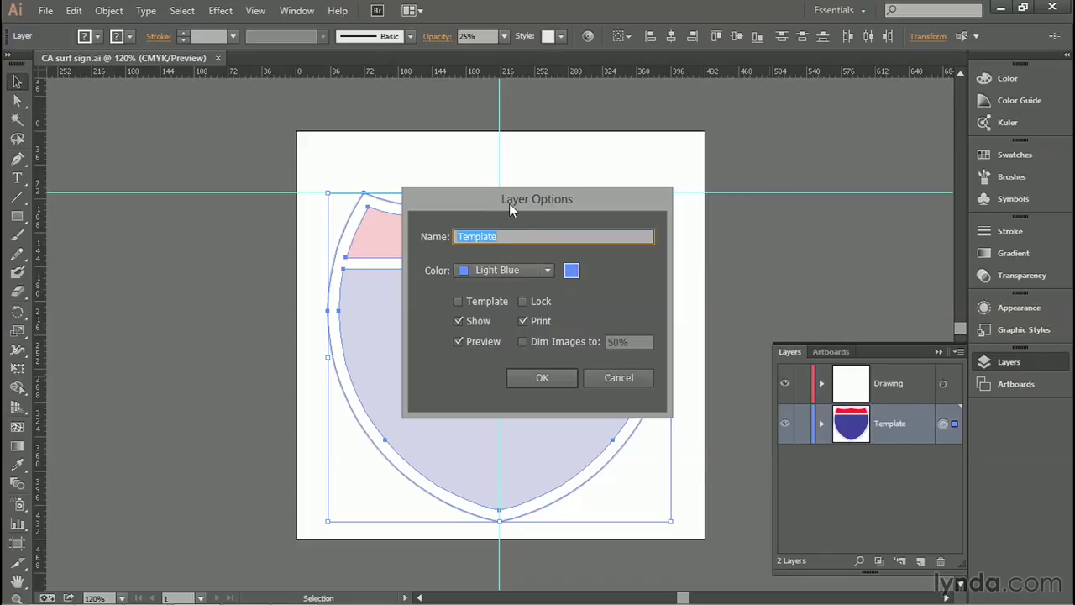
{"action": "left_click", "coordinate": [459, 303]}
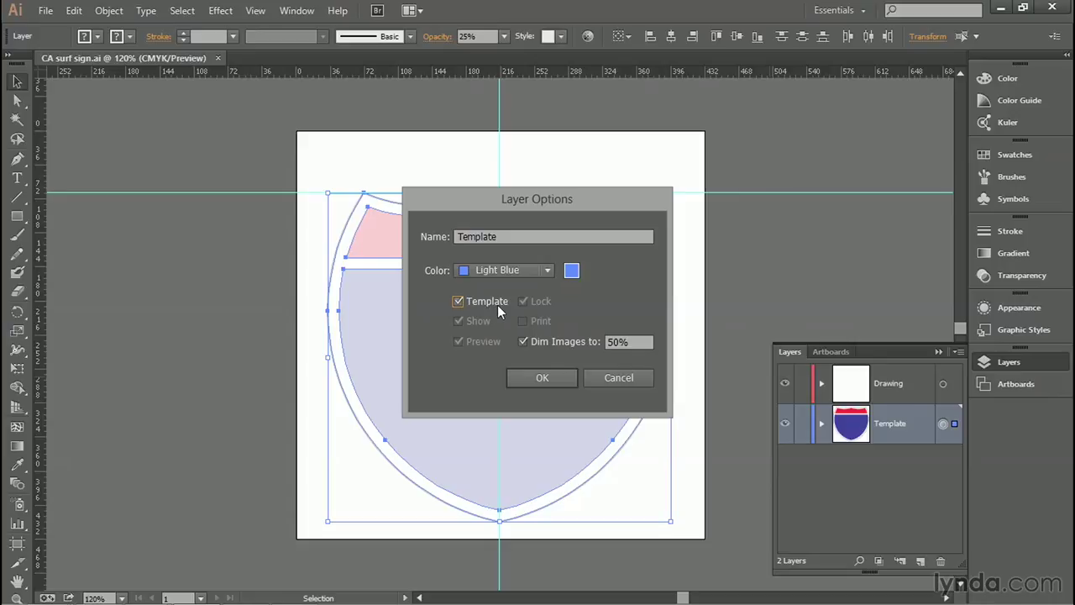
{"action": "left_click", "coordinate": [540, 379]}
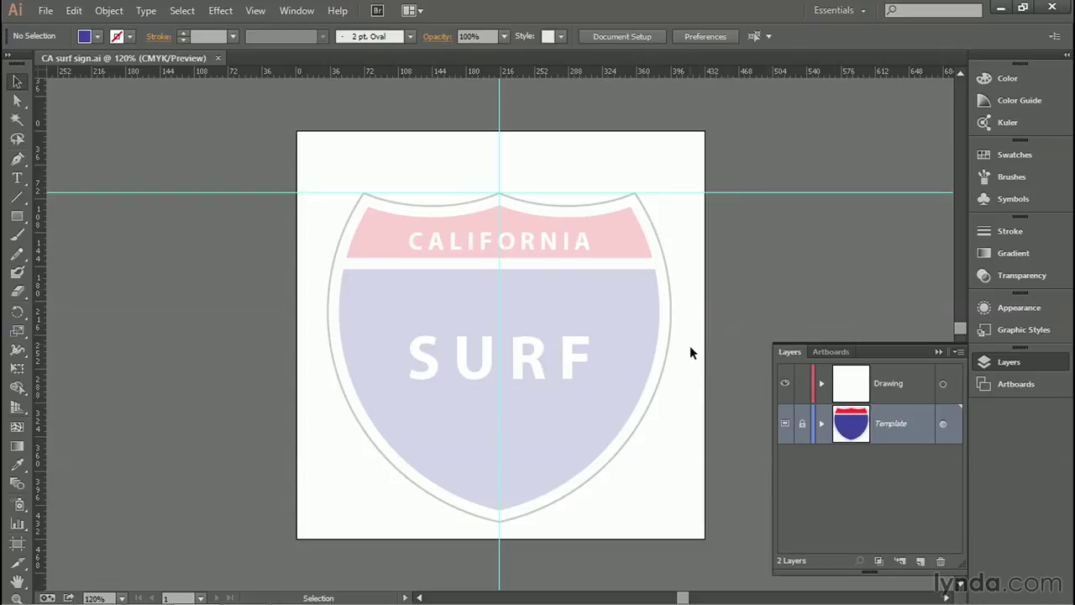
{"action": "left_click", "coordinate": [917, 387]}
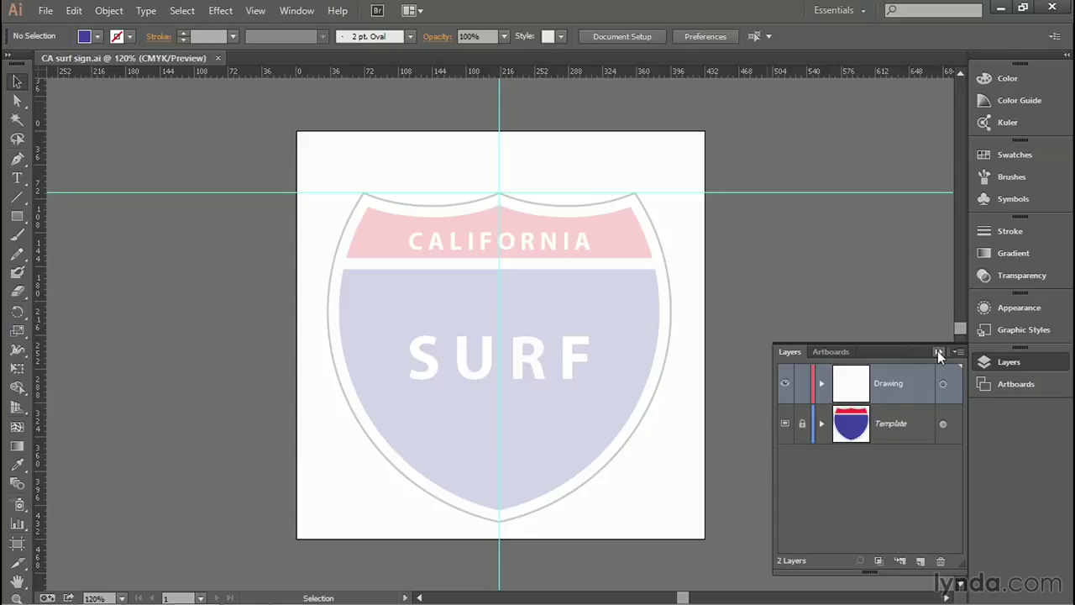
{"action": "left_click", "coordinate": [938, 352]}
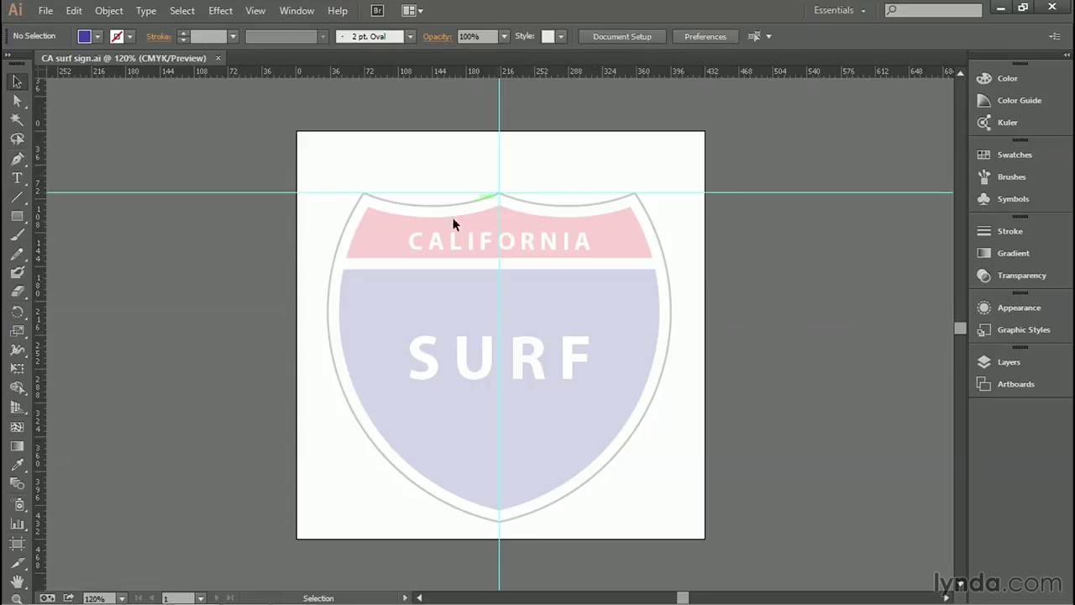
- Draw a circle about 452 pt wide reaching the shield's right side and bottom point
{"action": "left_click", "coordinate": [21, 218]}
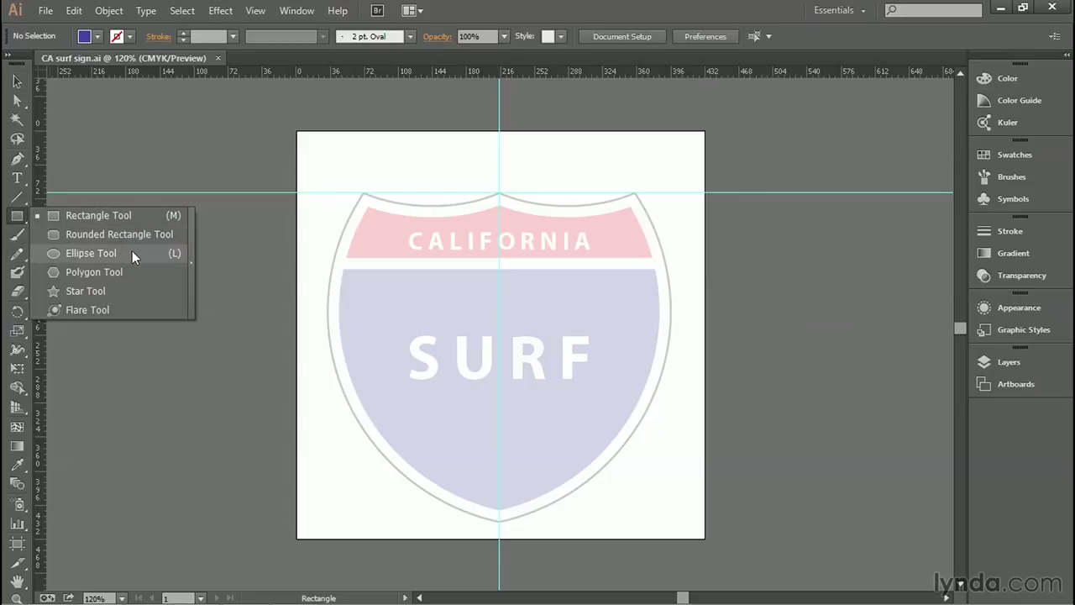
{"action": "left_click", "coordinate": [132, 252]}
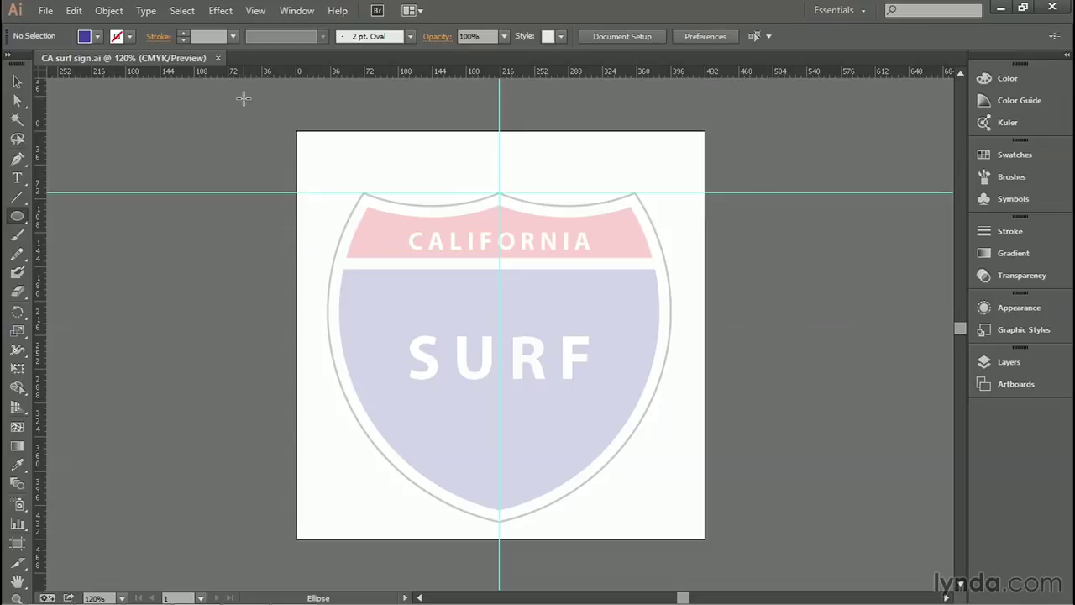
{"action": "left_click_drag", "start_coordinate": [242, 98], "coordinate": [669, 524]}
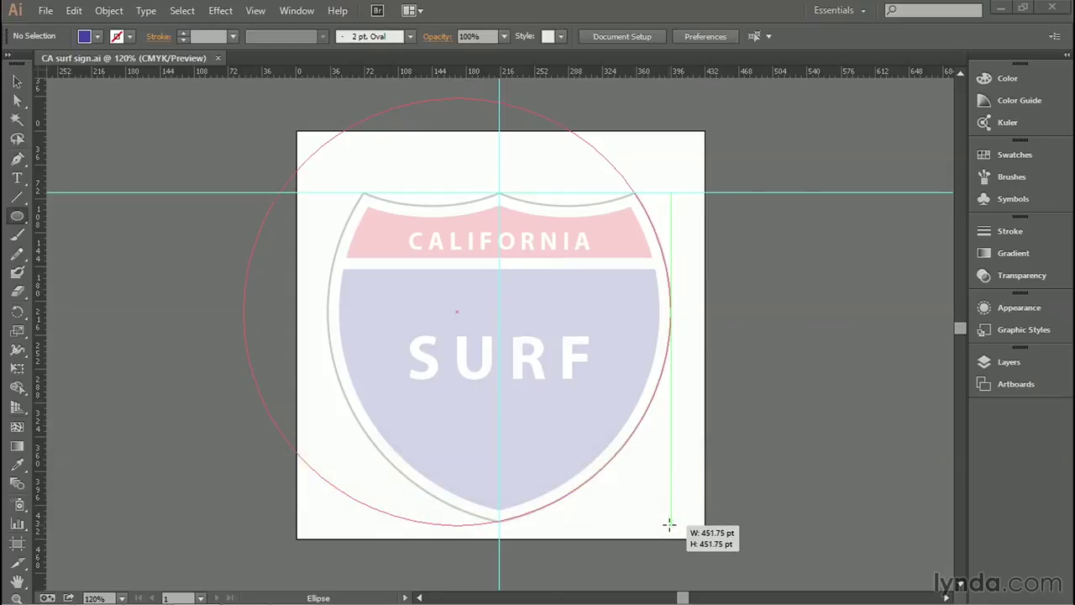
{"action": "mouse_move", "coordinate": [668, 524]}
{"action": "left_mouse_down"}
{"action": "mouse_move", "coordinate": [629, 513]}
{"action": "mouse_move", "coordinate": [605, 487]}
{"action": "mouse_move", "coordinate": [626, 447]}
{"action": "mouse_move", "coordinate": [670, 470]}
{"action": "mouse_move", "coordinate": [633, 497]}
{"action": "mouse_move", "coordinate": [605, 478]}
{"action": "mouse_move", "coordinate": [632, 480]}
{"action": "mouse_move", "coordinate": [662, 516]}
{"action": "mouse_move", "coordinate": [679, 504]}
{"action": "mouse_move", "coordinate": [663, 511]}
{"action": "mouse_move", "coordinate": [672, 524]}
{"action": "left_mouse_up"}
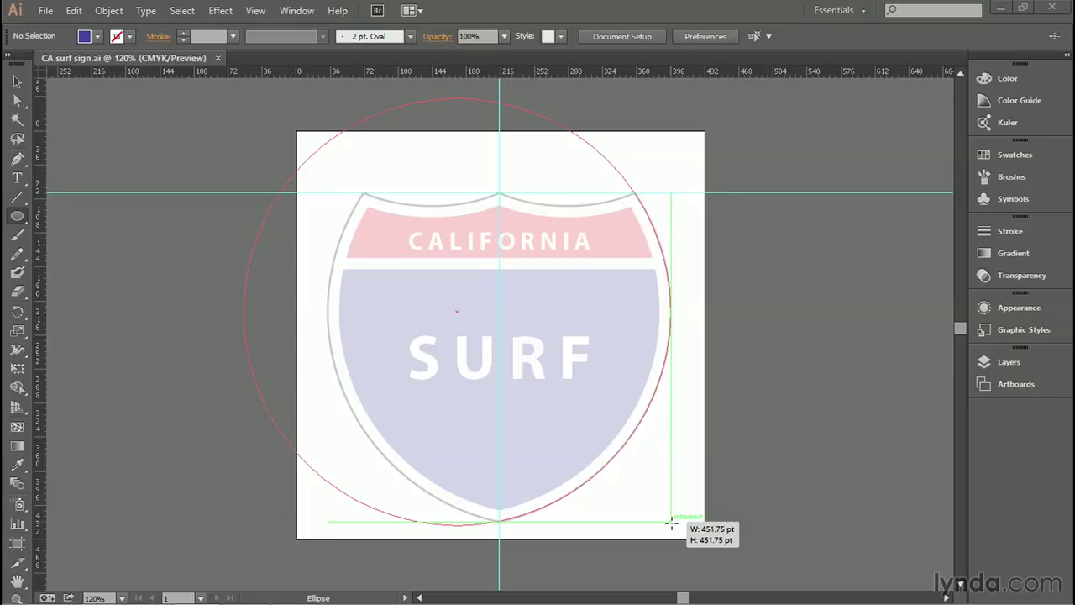
{"action": "mouse_move", "coordinate": [672, 524]}
{"action": "left_mouse_down"}
{"action": "mouse_move", "coordinate": [692, 526]}
{"action": "mouse_move", "coordinate": [671, 518]}
{"action": "left_mouse_up"}
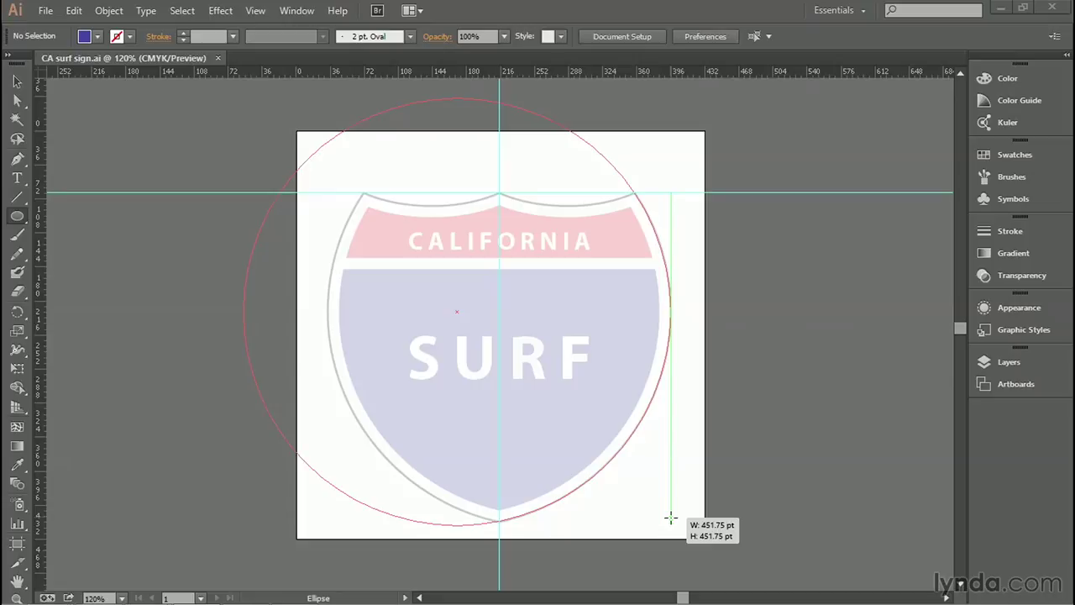
{"action": "left_click_drag", "start_coordinate": [671, 518], "coordinate": [670, 516]}
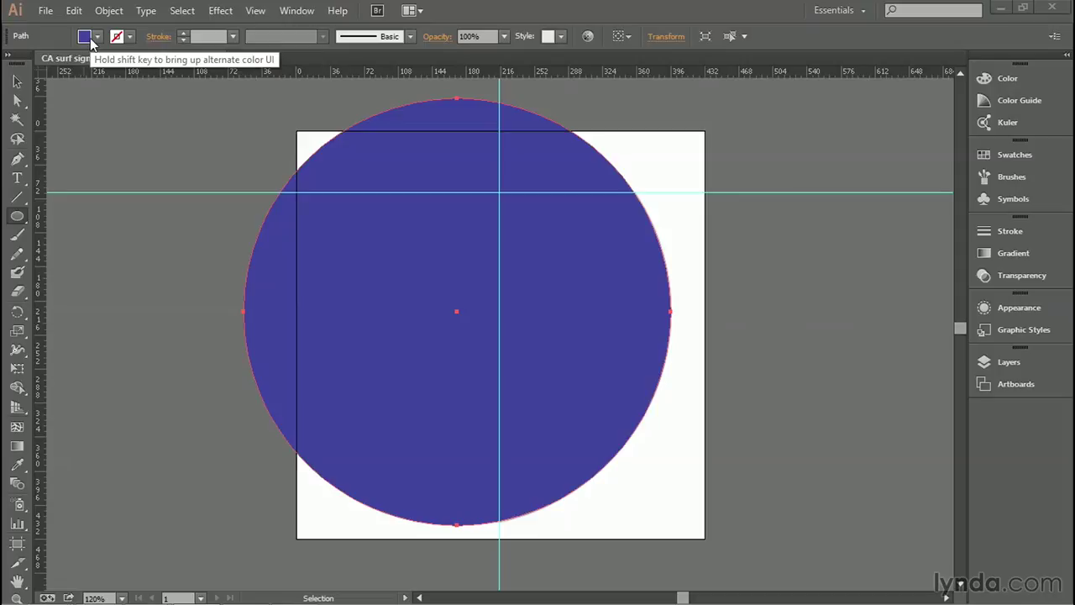
{"action": "left_click", "coordinate": [91, 40]}
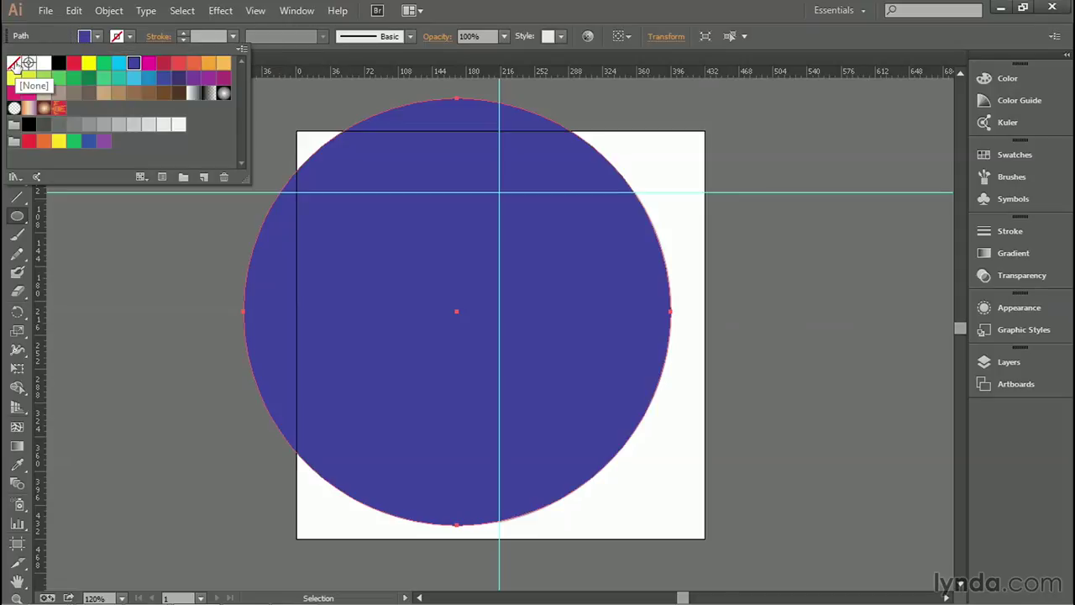
- Set the large circle's fill to None and its stroke weight to 4 pt
{"action": "left_click", "coordinate": [14, 64]}
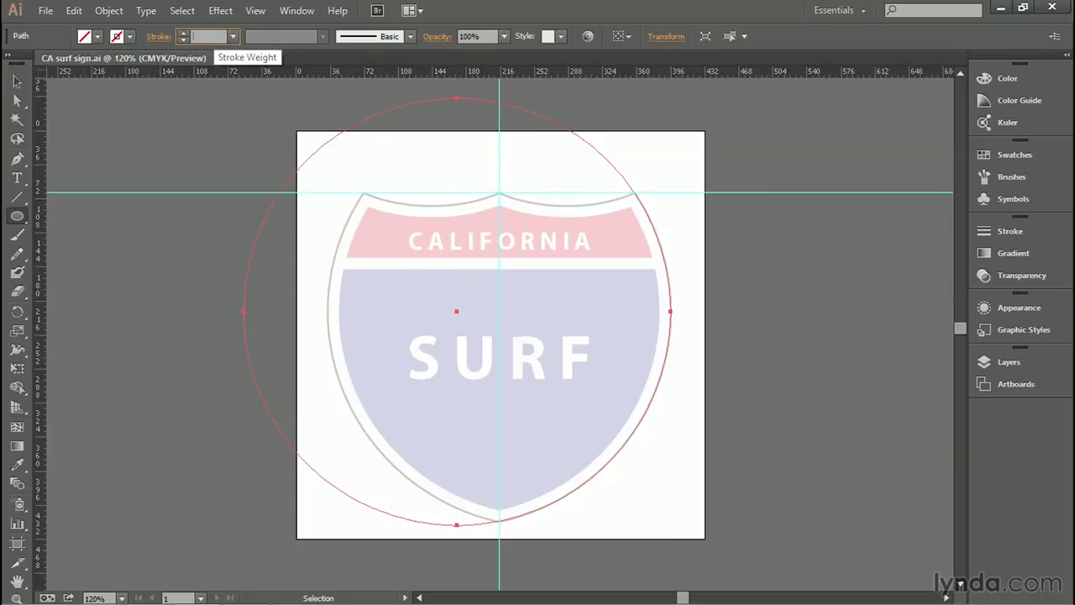
{"action": "left_click", "coordinate": [207, 37]}
{"action": "type", "text": "4"}
{"action": "key", "text": "Return"}
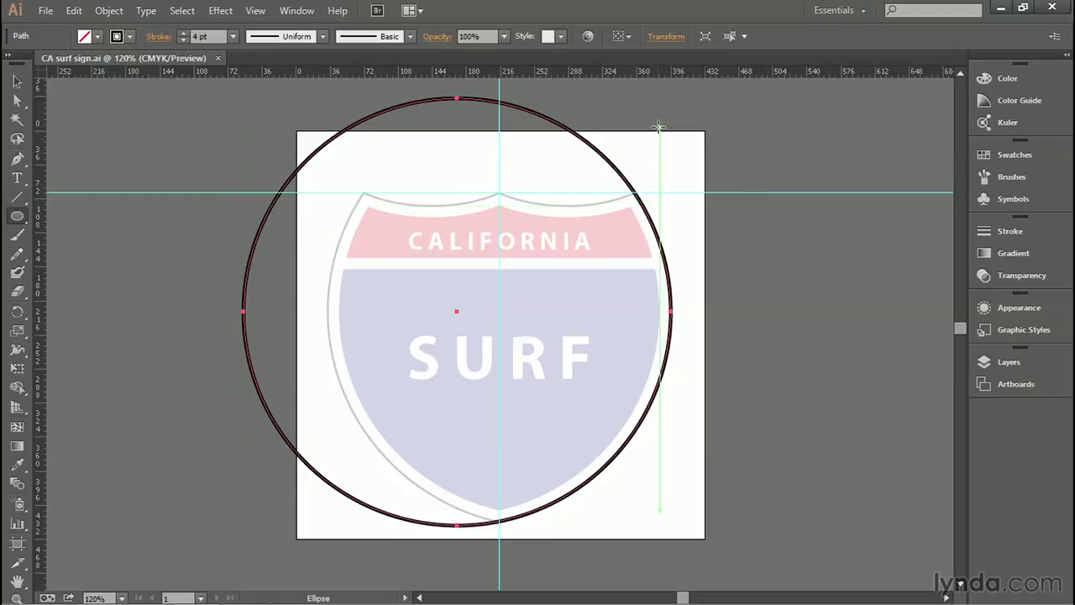
- Undo a misplaced ellipse and turn off Smart Guides
{"action": "left_click_drag", "start_coordinate": [659, 124], "coordinate": [473, 206]}
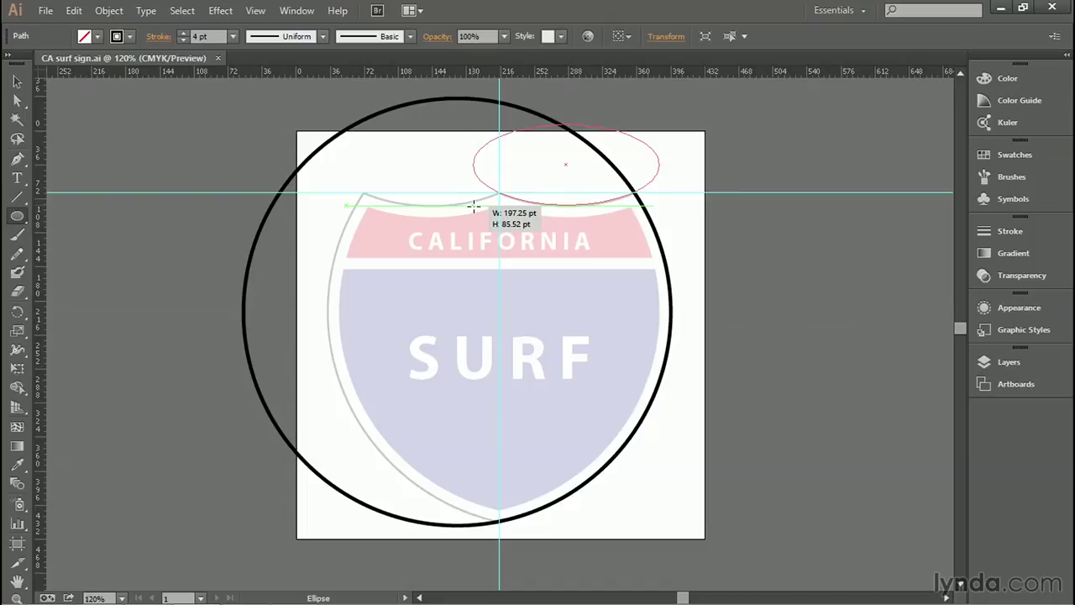
{"action": "left_click_drag", "start_coordinate": [474, 207], "coordinate": [474, 206]}
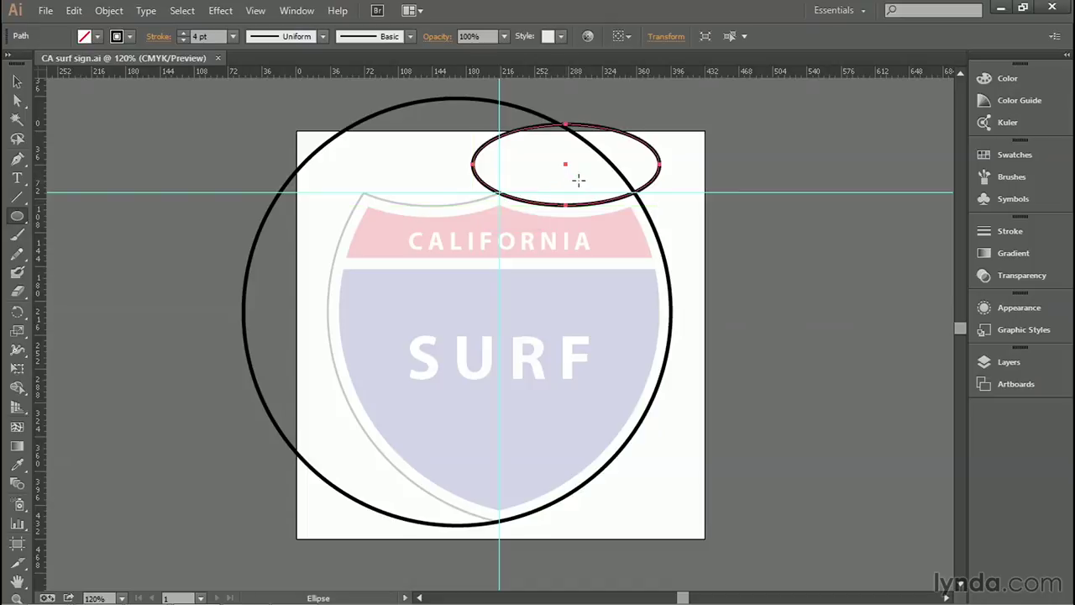
{"action": "key", "text": "ctrl+z"}
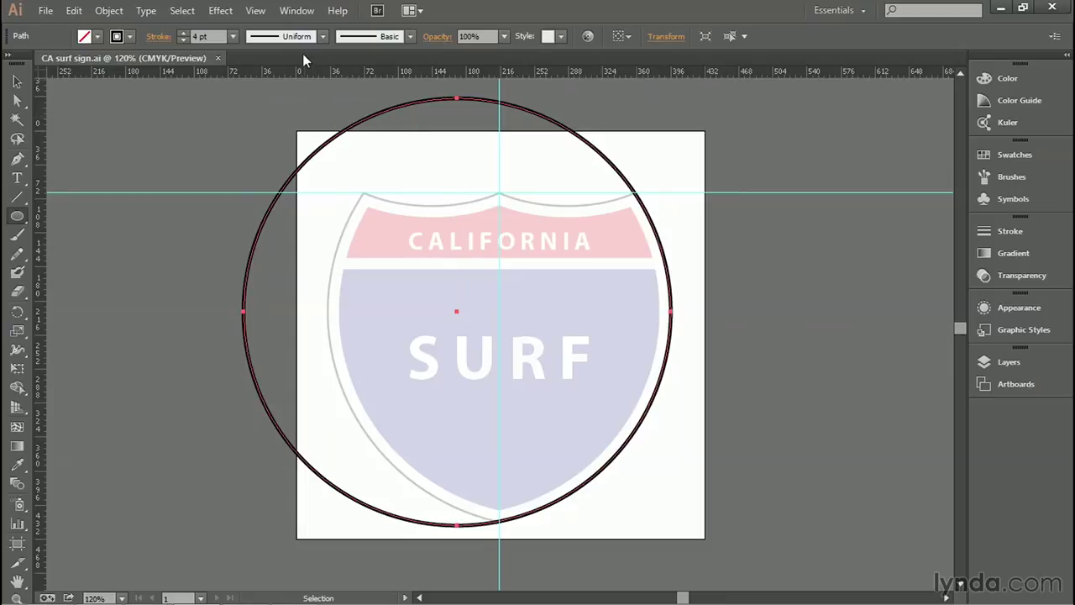
{"action": "left_click", "coordinate": [255, 10]}
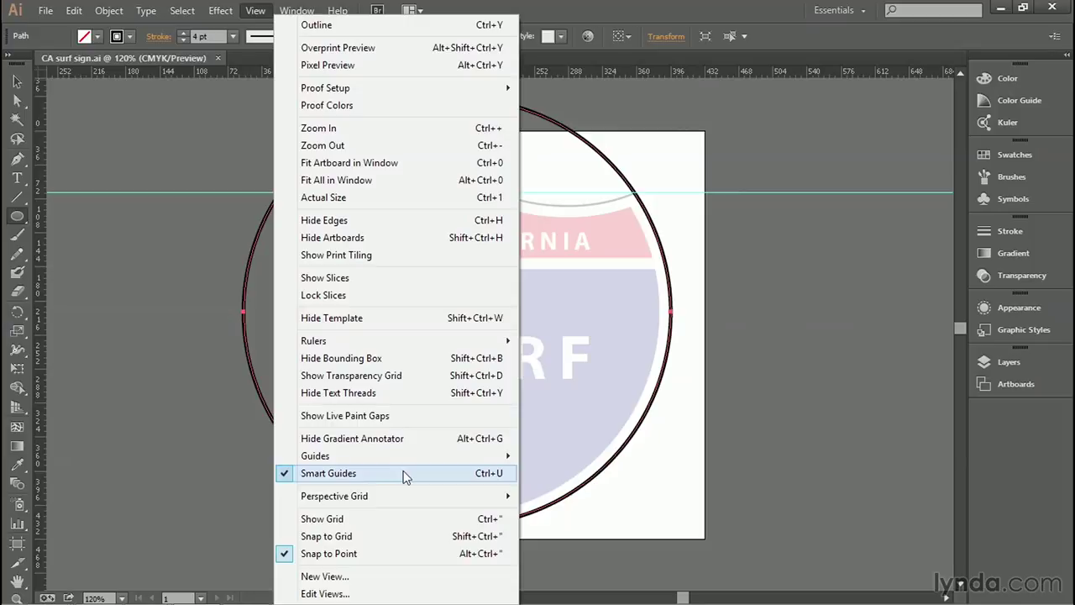
{"action": "left_click", "coordinate": [403, 473]}
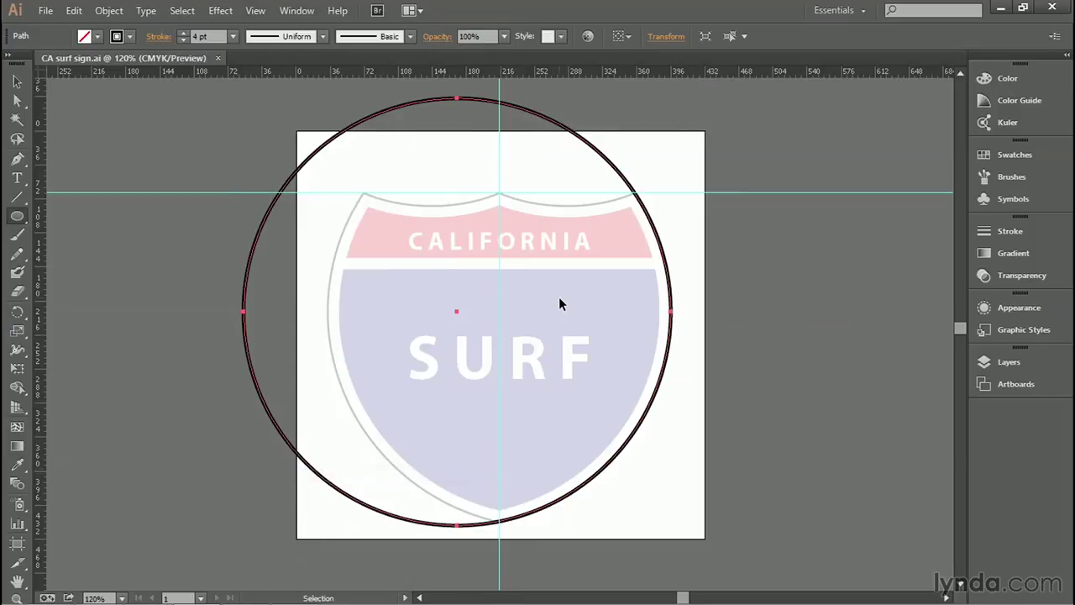
- Zoom in and draw an ellipse across the shield's top right, meeting its centre notch
{"action": "key", "text": "ctrl+plus"}
{"action": "key", "text": "space"}
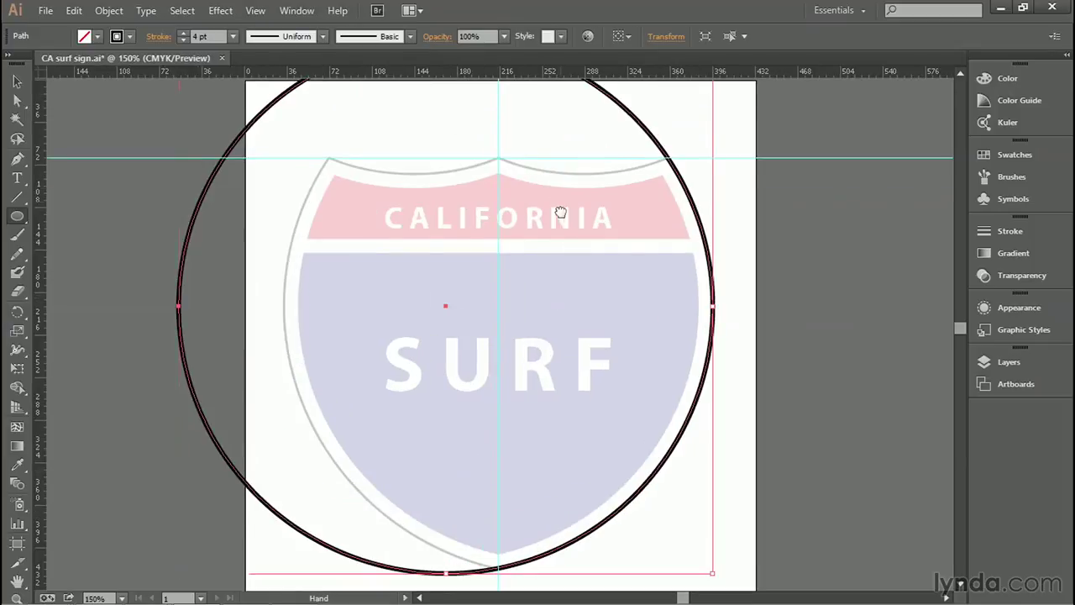
{"action": "left_click_drag", "start_coordinate": [559, 210], "coordinate": [555, 276]}
{"action": "left_click_drag", "start_coordinate": [711, 144], "coordinate": [454, 258]}
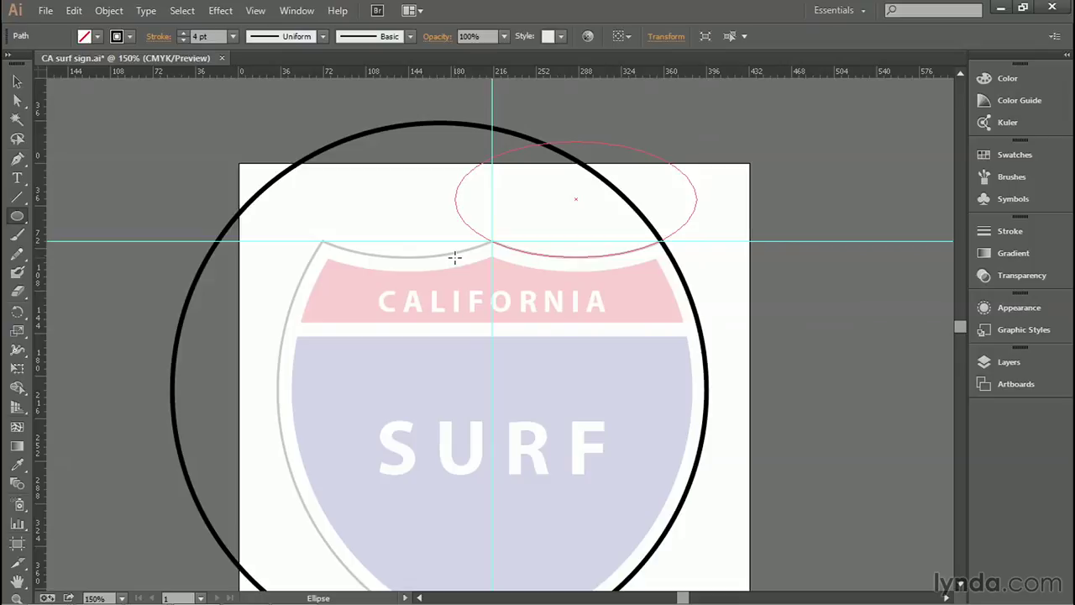
{"action": "mouse_move", "coordinate": [454, 258]}
{"action": "left_mouse_down"}
{"action": "mouse_move", "coordinate": [480, 223]}
{"action": "mouse_move", "coordinate": [449, 250]}
{"action": "mouse_move", "coordinate": [470, 240]}
{"action": "mouse_move", "coordinate": [454, 258]}
{"action": "left_mouse_up"}
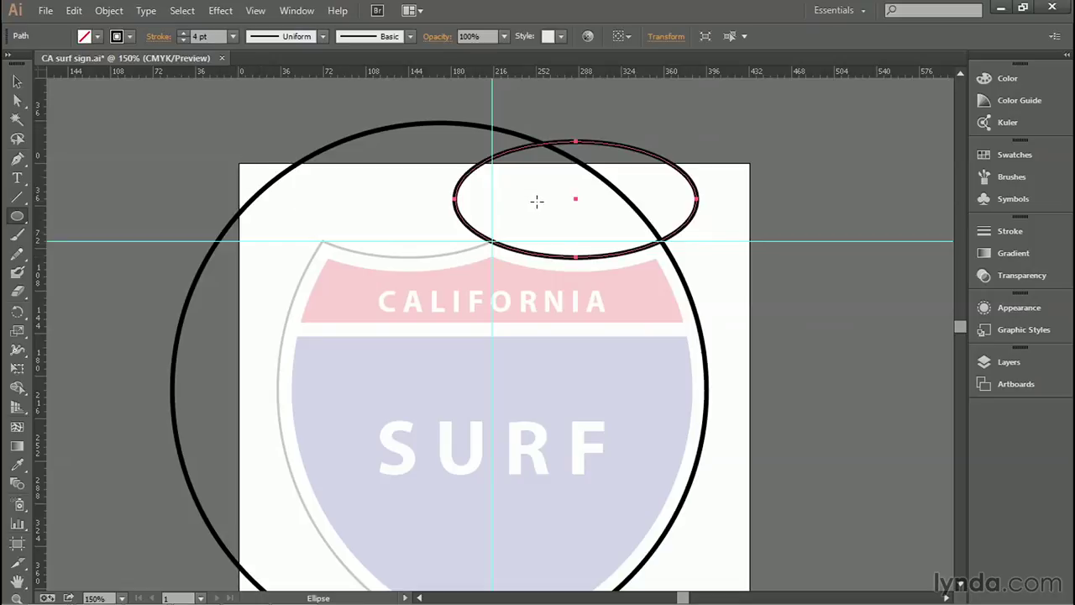
{"action": "left_click", "coordinate": [22, 220]}
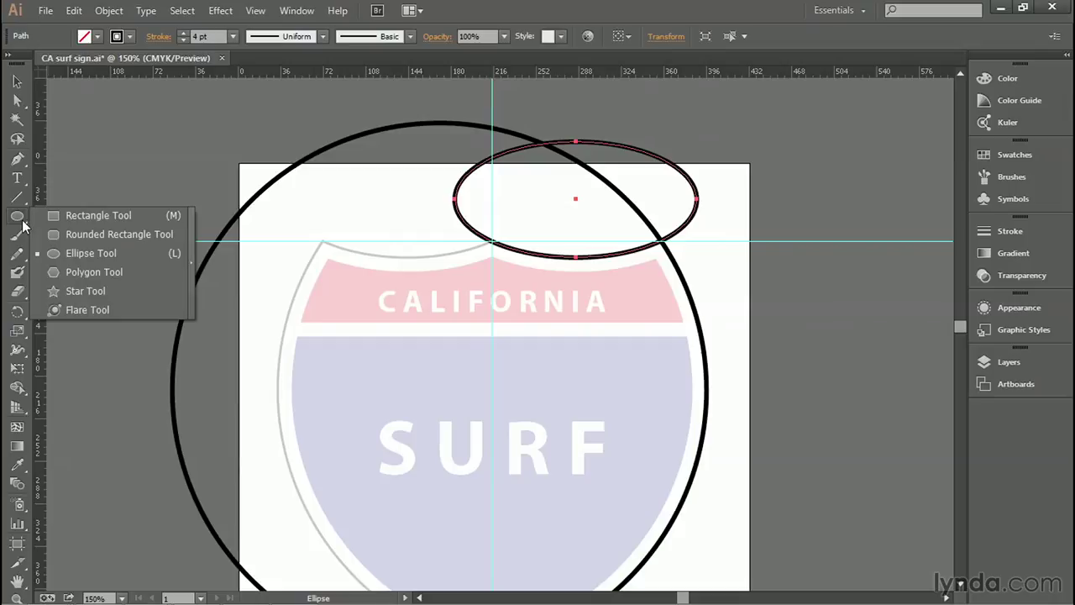
- Draw a rectangle above the shield's top left with its corner on the centre guides
{"action": "left_click", "coordinate": [93, 220]}
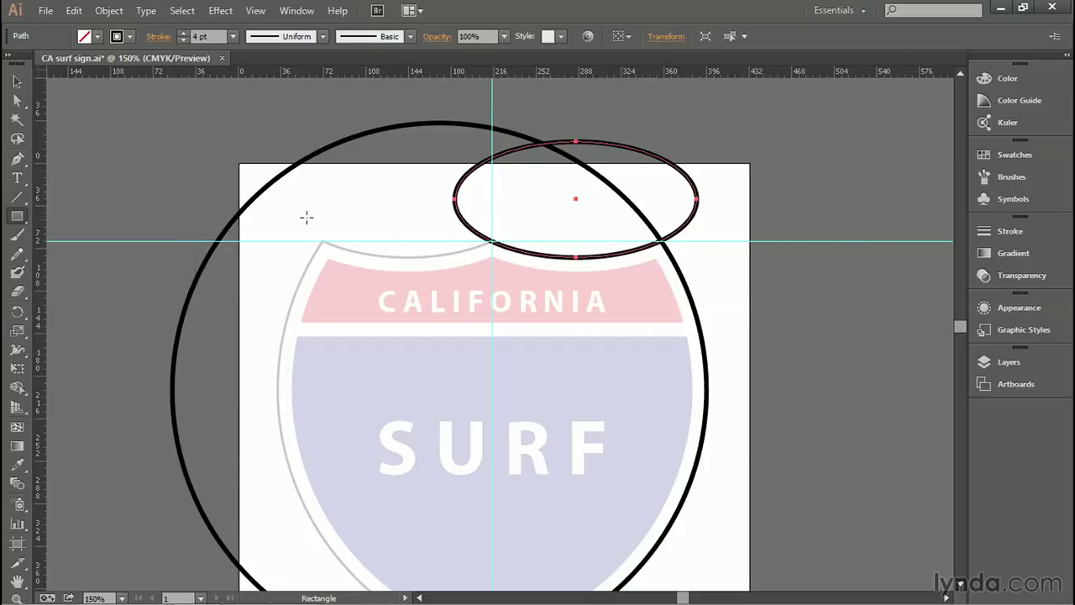
{"action": "left_click_drag", "start_coordinate": [571, 98], "coordinate": [197, 240]}
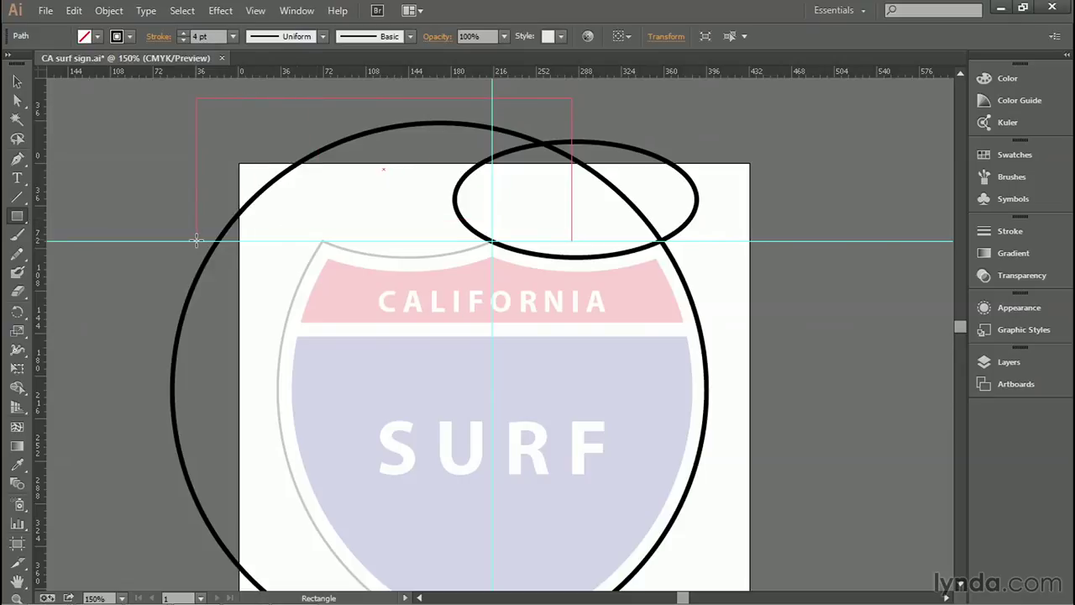
{"action": "mouse_move", "coordinate": [197, 240]}
{"action": "left_mouse_down"}
{"action": "mouse_move", "coordinate": [453, 162]}
{"action": "mouse_move", "coordinate": [482, 118]}
{"action": "mouse_move", "coordinate": [474, 110]}
{"action": "mouse_move", "coordinate": [410, 164]}
{"action": "mouse_move", "coordinate": [292, 225]}
{"action": "mouse_move", "coordinate": [236, 242]}
{"action": "mouse_move", "coordinate": [184, 240]}
{"action": "left_mouse_up"}
{"action": "left_click_drag", "start_coordinate": [184, 240], "coordinate": [184, 240]}
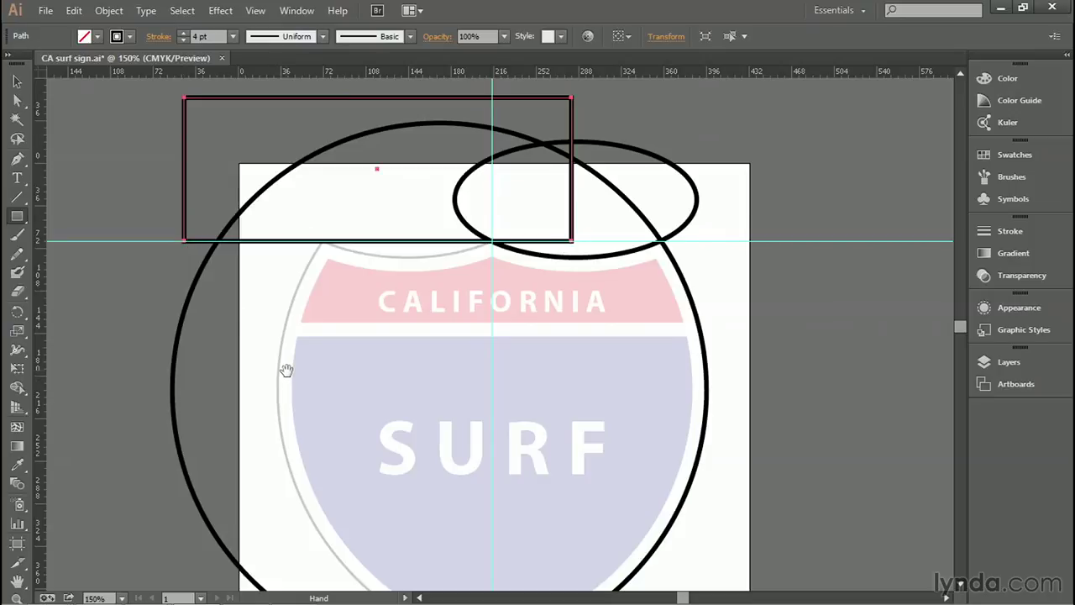
- Draw a tall rectangle over the sign's left half, down to the vertical centre guide
{"action": "left_click_drag", "start_coordinate": [288, 372], "coordinate": [299, 281]}
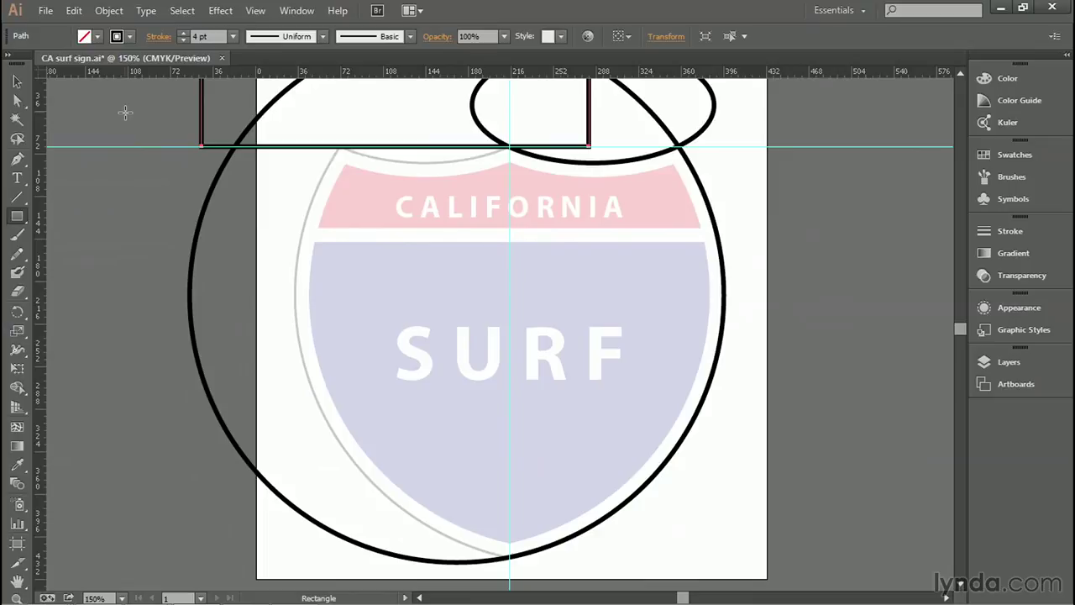
{"action": "left_click_drag", "start_coordinate": [126, 113], "coordinate": [510, 576]}
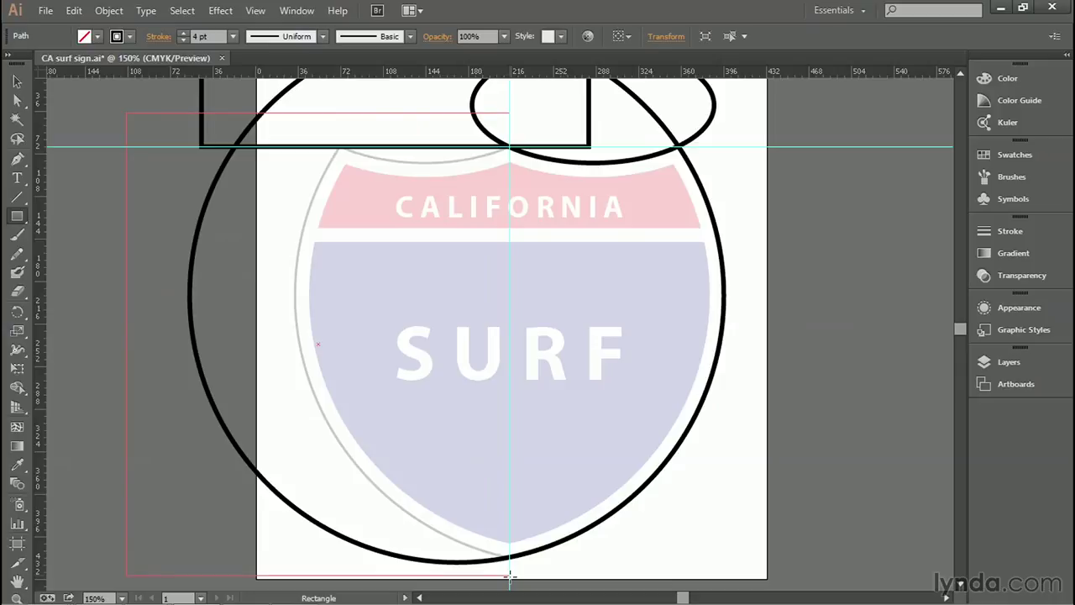
{"action": "left_click_drag", "start_coordinate": [510, 576], "coordinate": [510, 576]}
{"action": "key", "text": "space"}
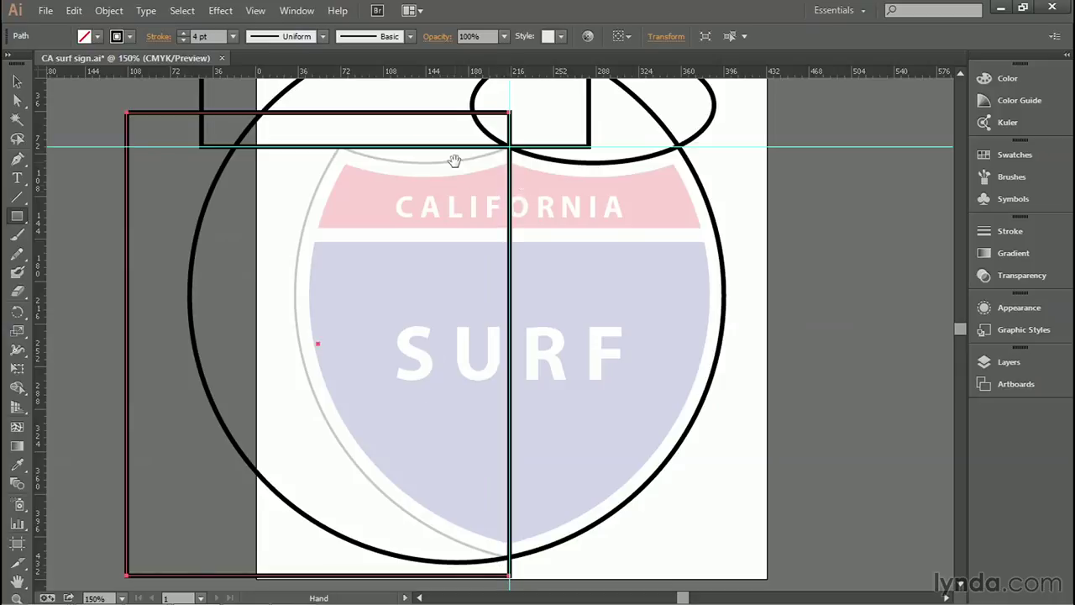
{"action": "left_click_drag", "start_coordinate": [453, 160], "coordinate": [437, 244]}
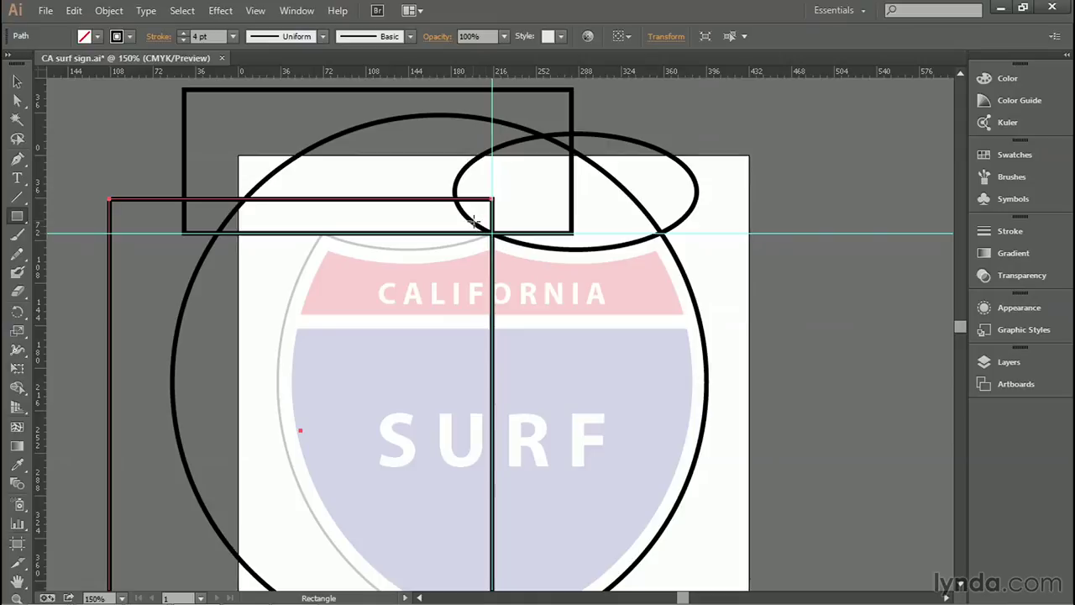
- Zoom closely into the guide intersection and switch to Outline view
{"action": "key", "text": "ctrl+space"}
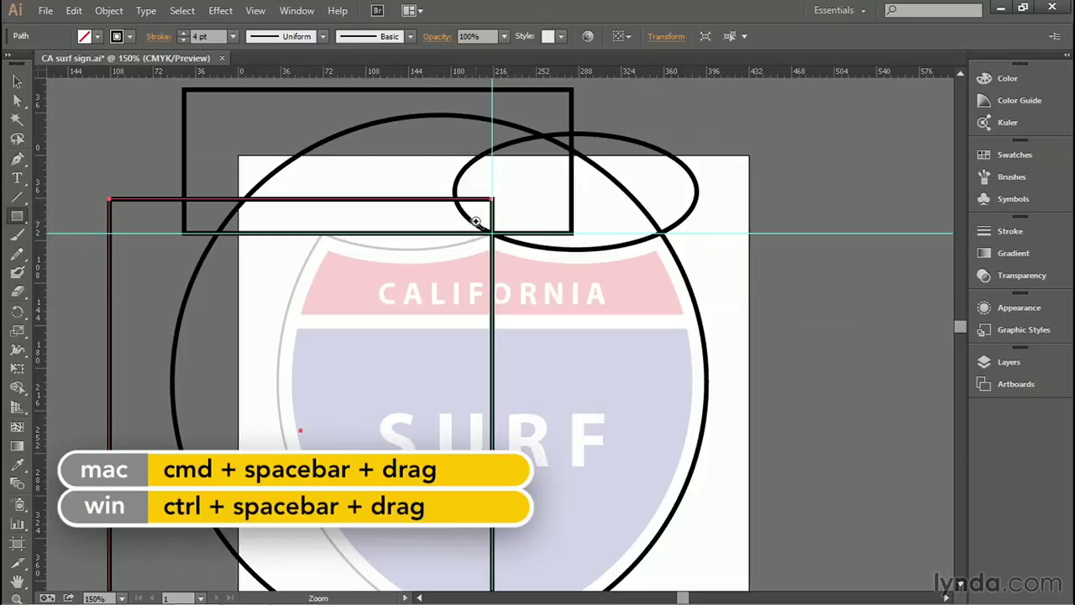
{"action": "left_click_drag", "start_coordinate": [476, 222], "coordinate": [507, 245]}
{"action": "left_click_drag", "start_coordinate": [508, 246], "coordinate": [506, 245]}
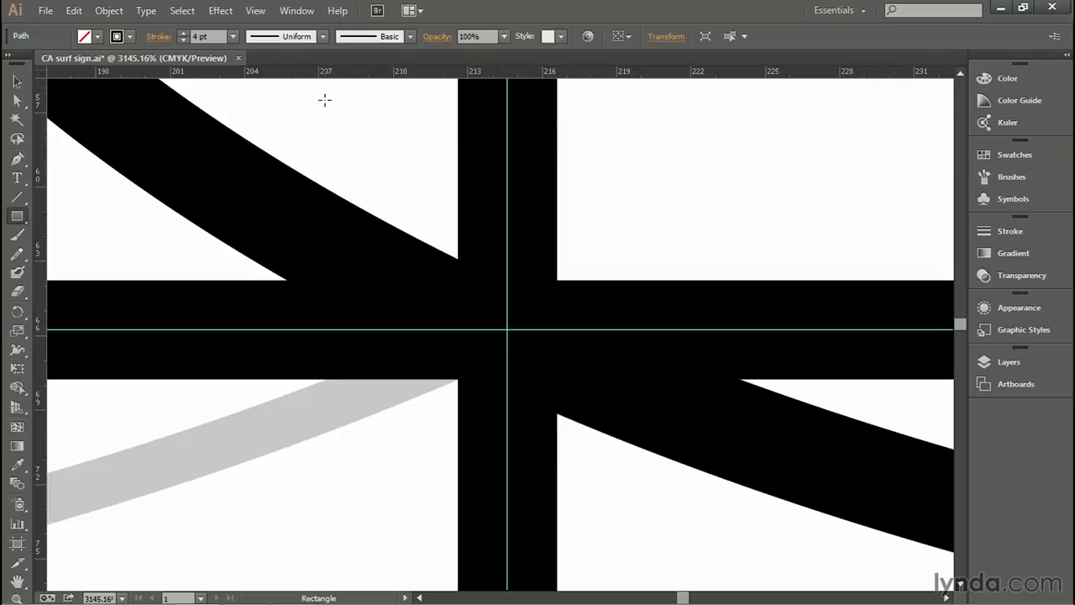
{"action": "key", "text": "v"}
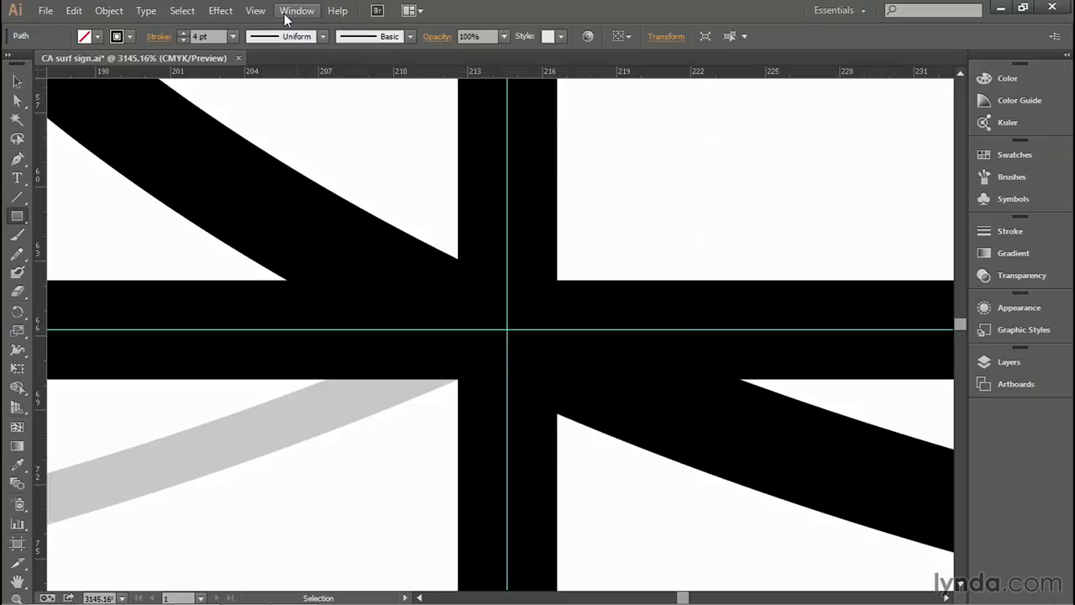
{"action": "left_click", "coordinate": [256, 11]}
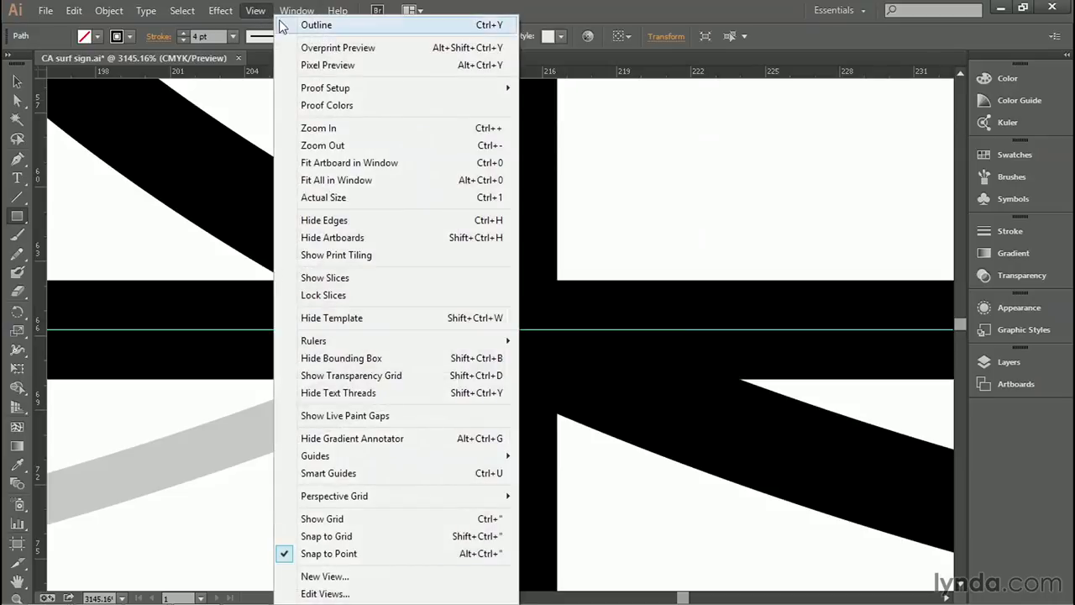
{"action": "left_click", "coordinate": [316, 25]}
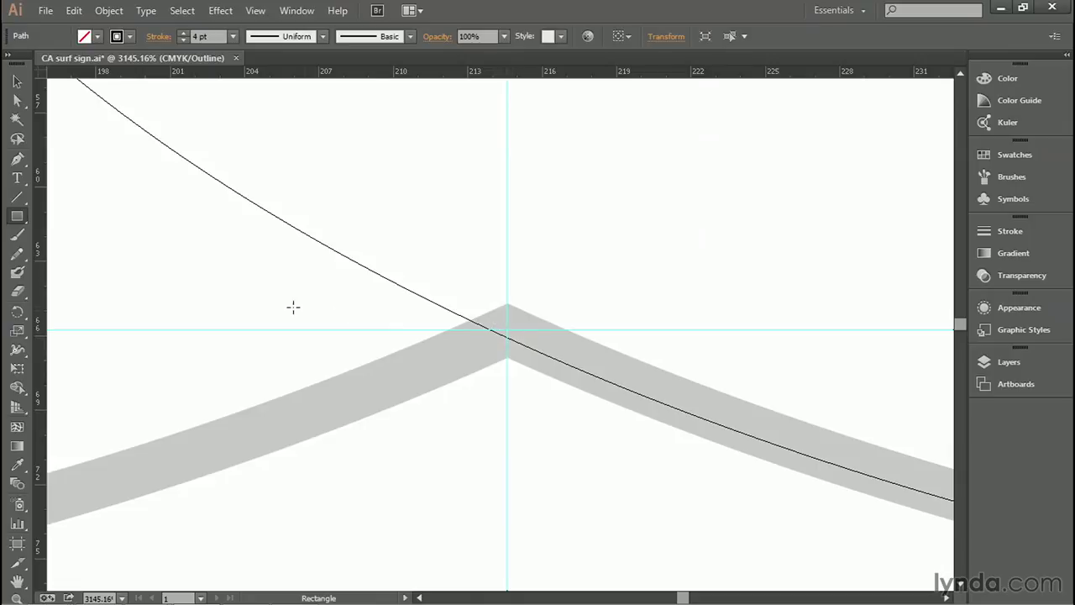
- Move the small ellipse's lower edge onto the guide crossing, then return to Preview and fit the artboard
{"action": "left_click", "coordinate": [20, 87]}
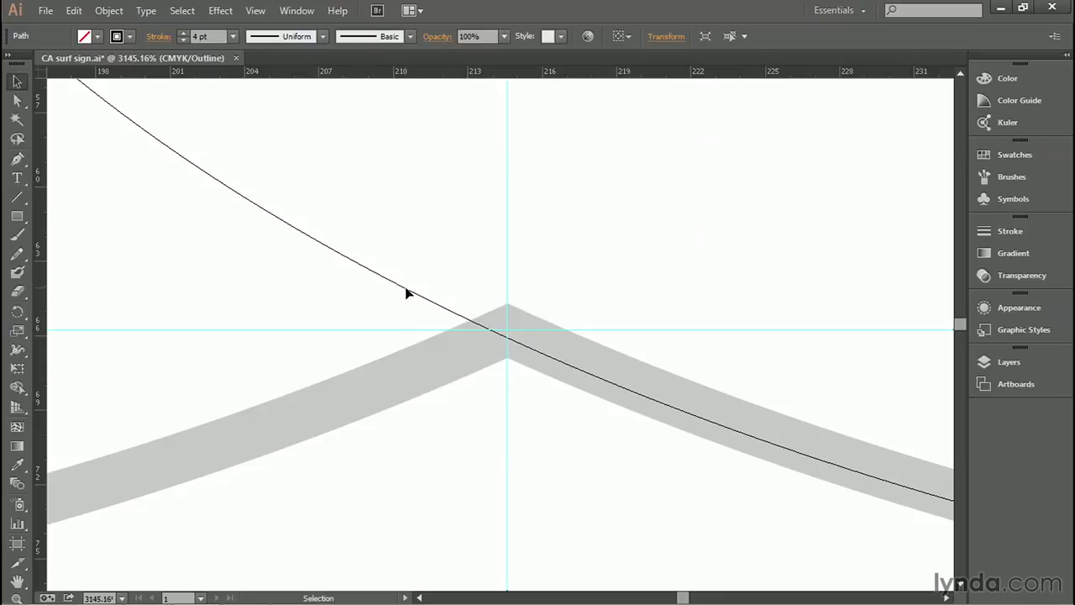
{"action": "left_click_drag", "start_coordinate": [406, 293], "coordinate": [424, 293]}
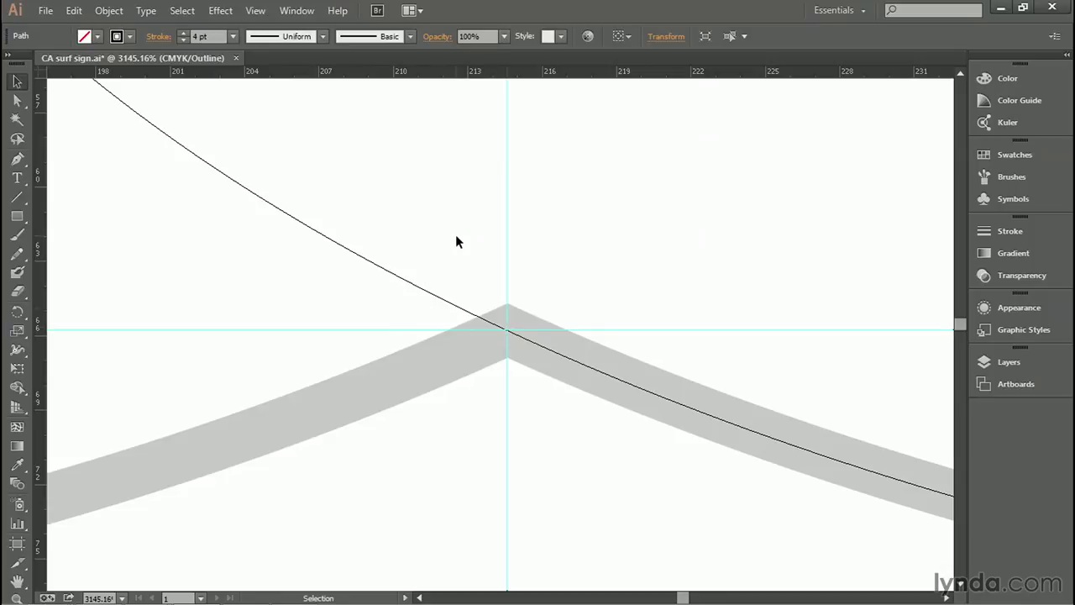
{"action": "left_click", "coordinate": [255, 10]}
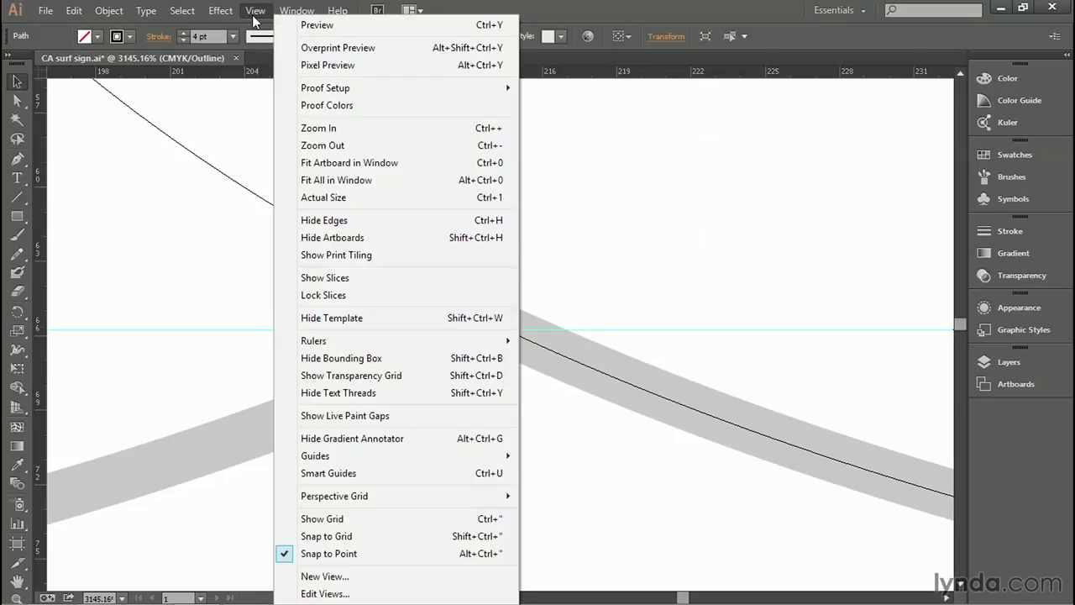
{"action": "left_click", "coordinate": [295, 26]}
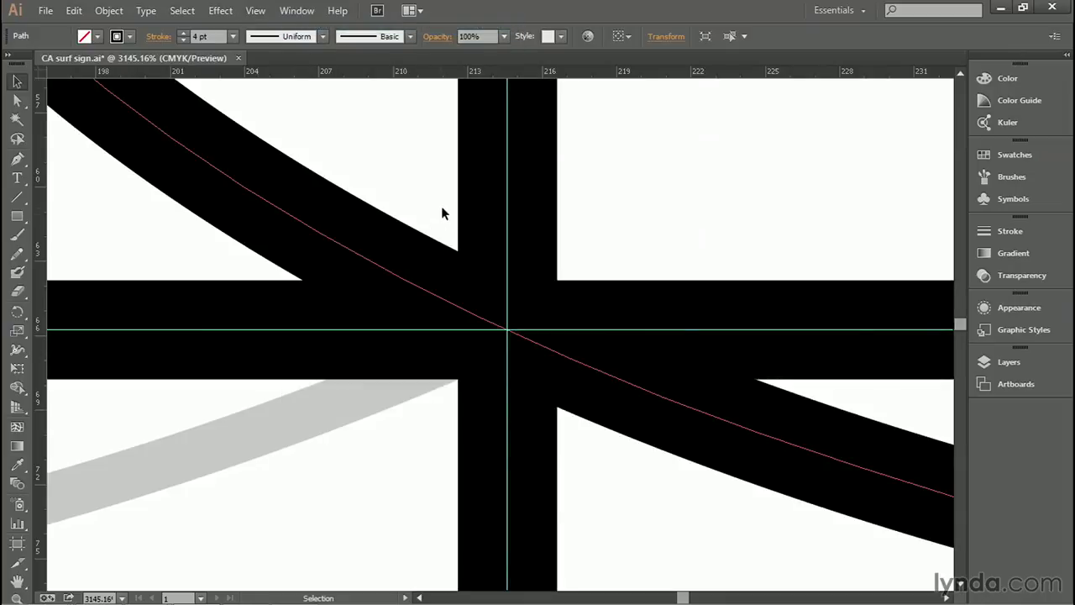
{"action": "key", "text": "ctrl+0"}
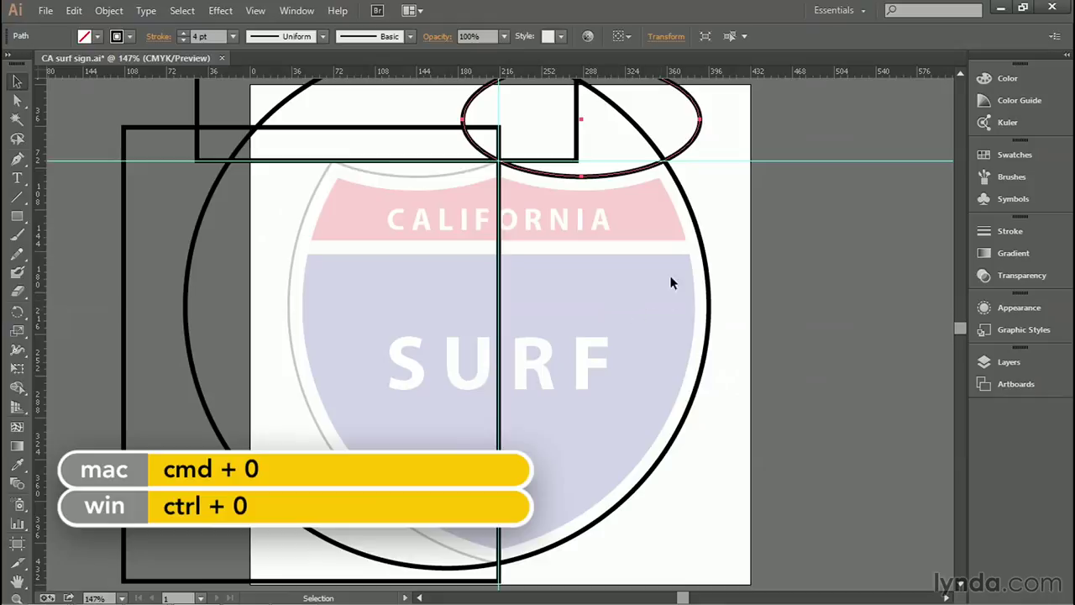
- Select the big circle along with the ellipse and merge the ellipse's overlapping pieces with Shape Builder
{"action": "left_click", "coordinate": [702, 239], "text": "shift"}
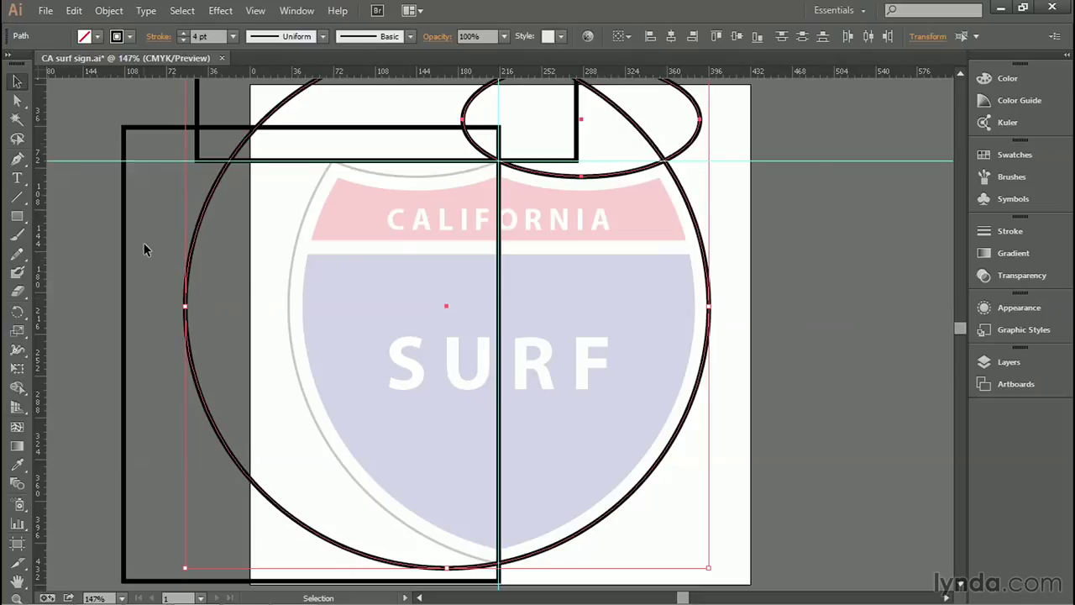
{"action": "left_click", "coordinate": [19, 390]}
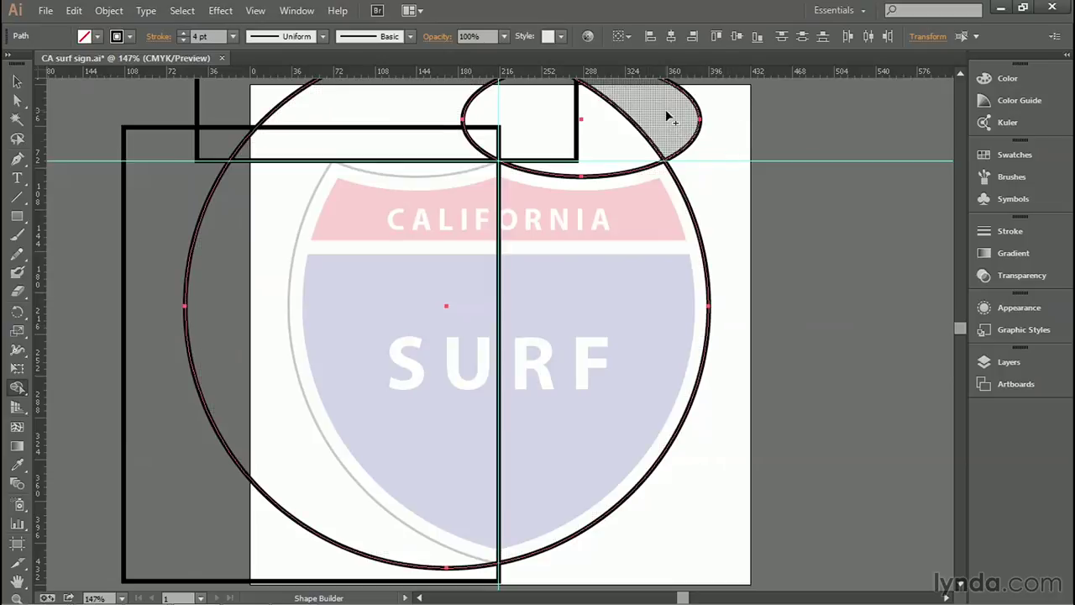
{"action": "left_click_drag", "start_coordinate": [665, 110], "coordinate": [612, 137]}
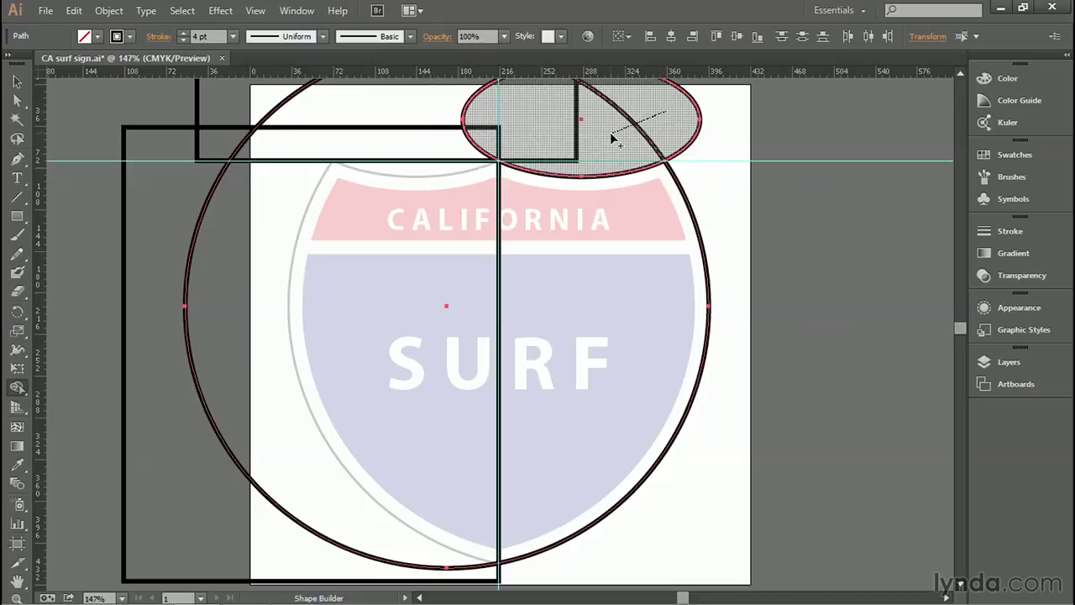
{"action": "left_click_drag", "start_coordinate": [612, 137], "coordinate": [613, 137]}
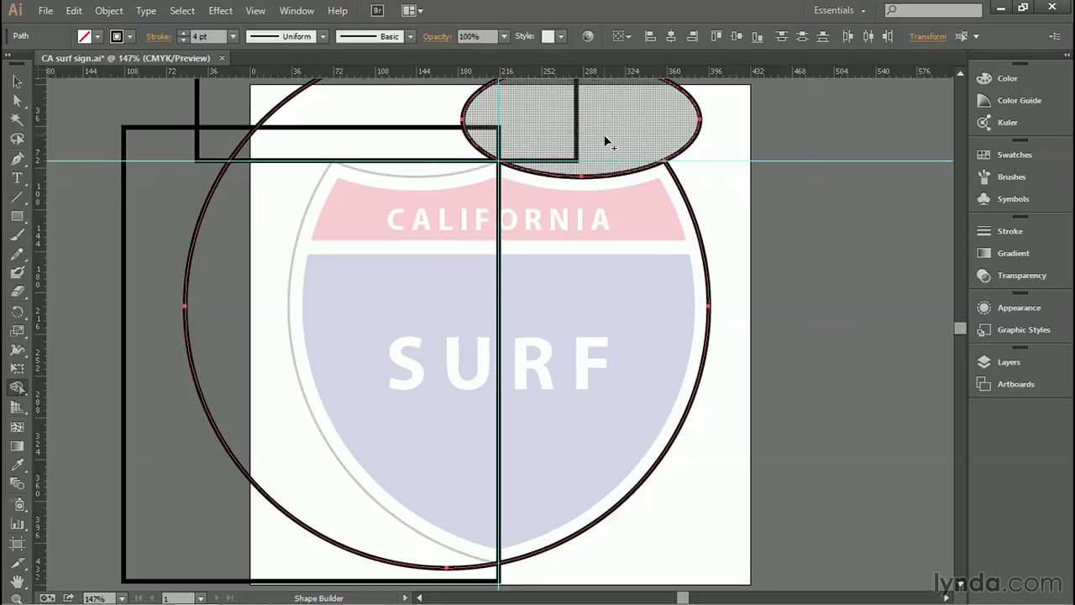
{"action": "scroll", "coordinate": [604, 148], "scroll_direction": "up", "scroll_amount": 2}
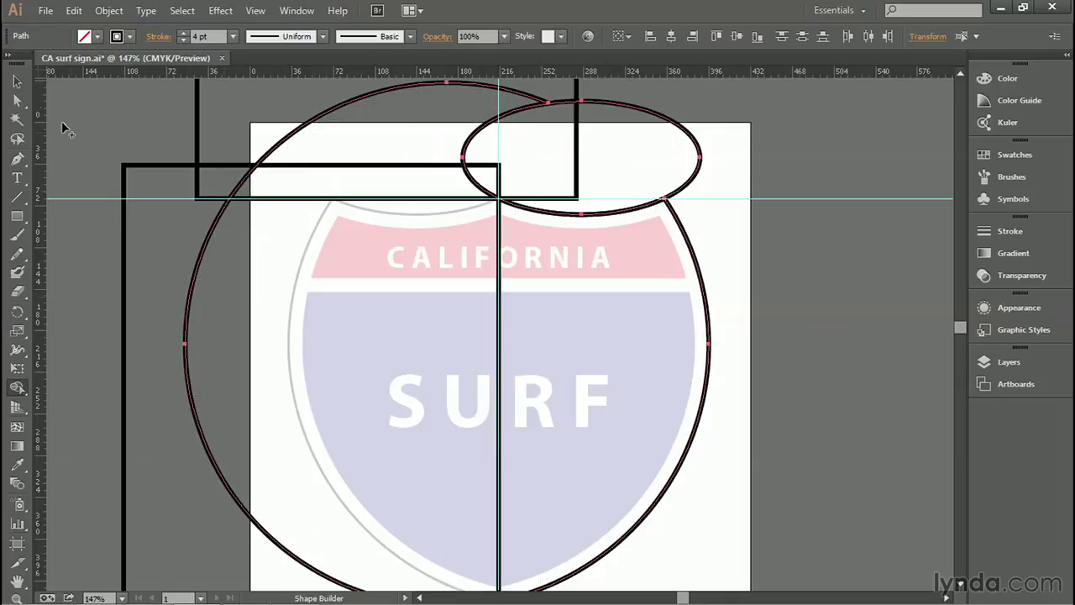
{"action": "left_click", "coordinate": [17, 83]}
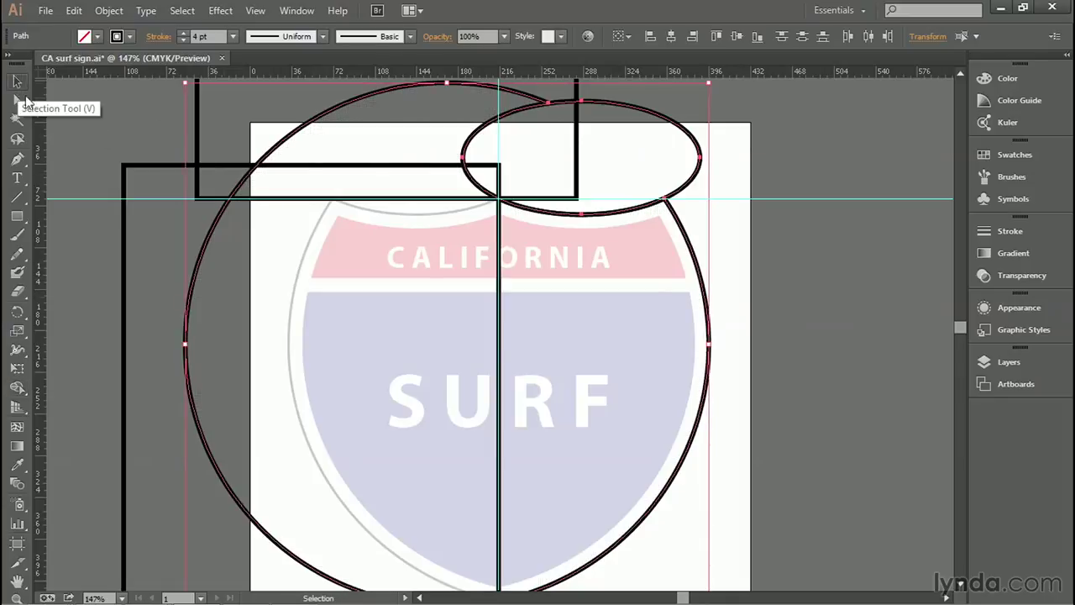
- Delete the small top ellipse, then marquee-select all the overlapping paths
{"action": "left_click", "coordinate": [735, 184]}
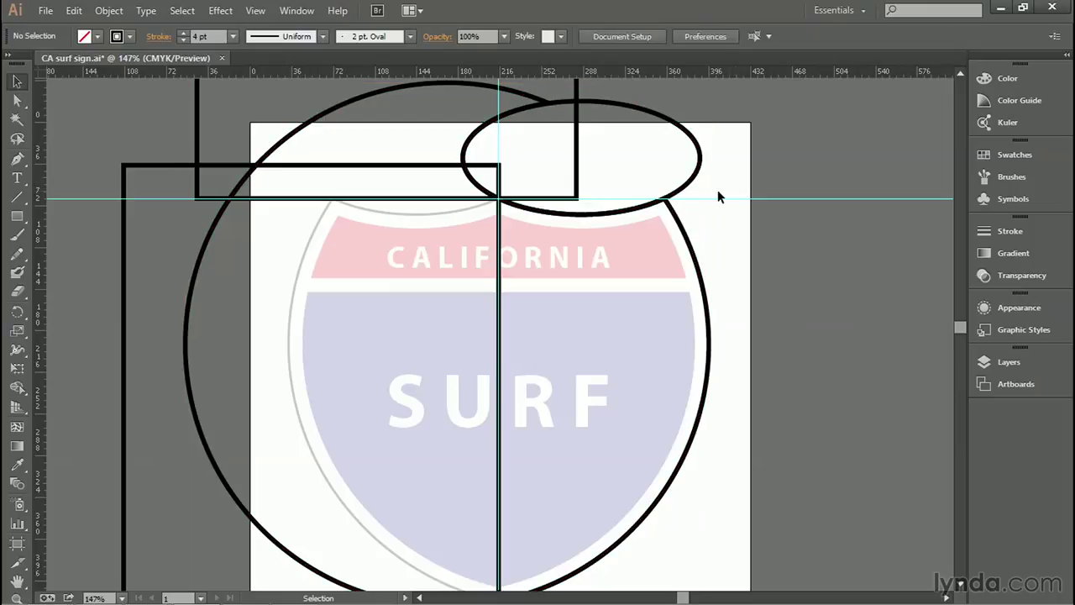
{"action": "left_click", "coordinate": [689, 181]}
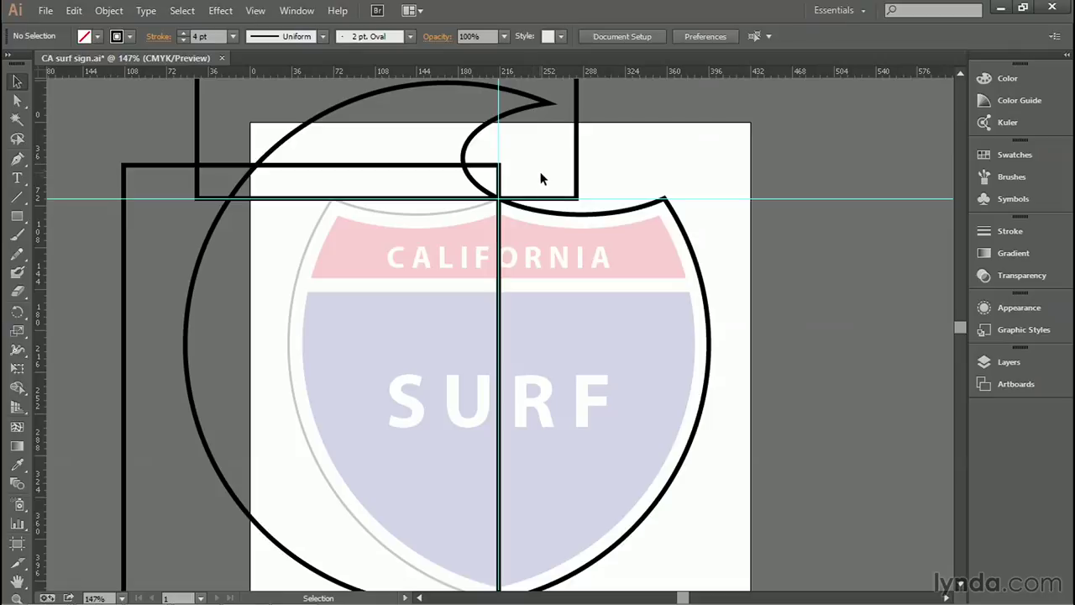
{"action": "left_click_drag", "start_coordinate": [540, 172], "coordinate": [446, 221]}
{"action": "left_click_drag", "start_coordinate": [445, 220], "coordinate": [445, 221]}
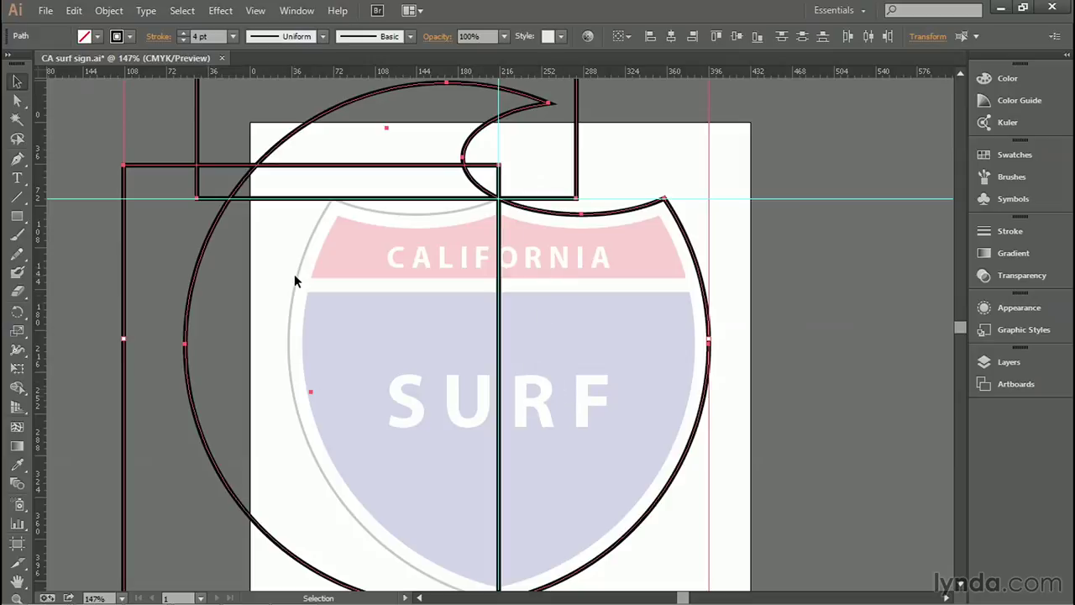
- Alt-drag with Shape Builder to delete the top rectangle and left-half regions from the circle
{"action": "left_click", "coordinate": [25, 398]}
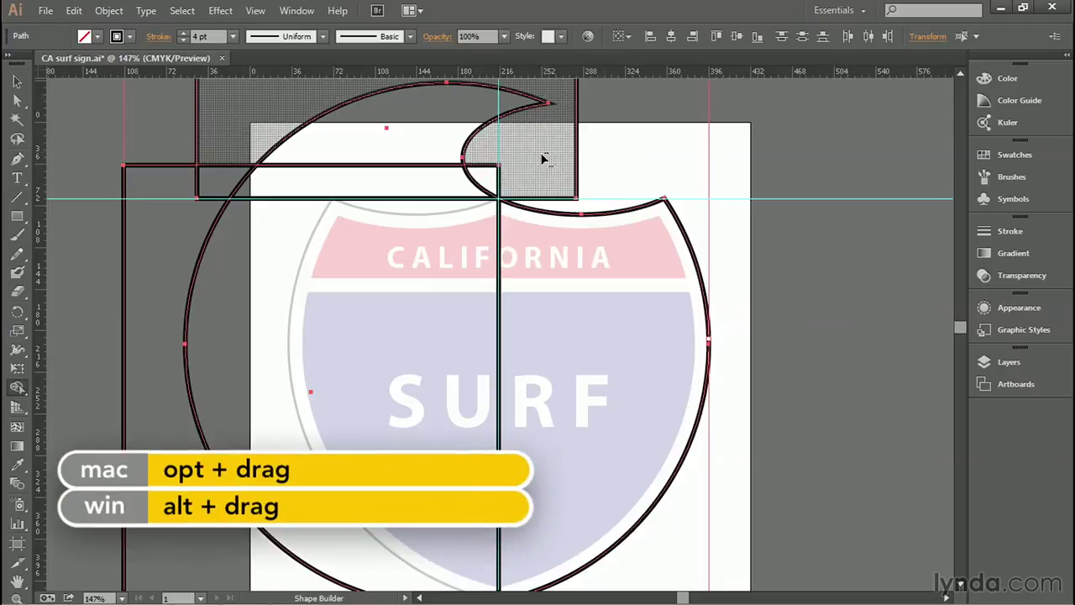
{"action": "mouse_move", "coordinate": [547, 153]}
{"action": "left_mouse_down"}
{"action": "mouse_move", "coordinate": [477, 191]}
{"action": "mouse_move", "coordinate": [318, 246]}
{"action": "left_mouse_up"}
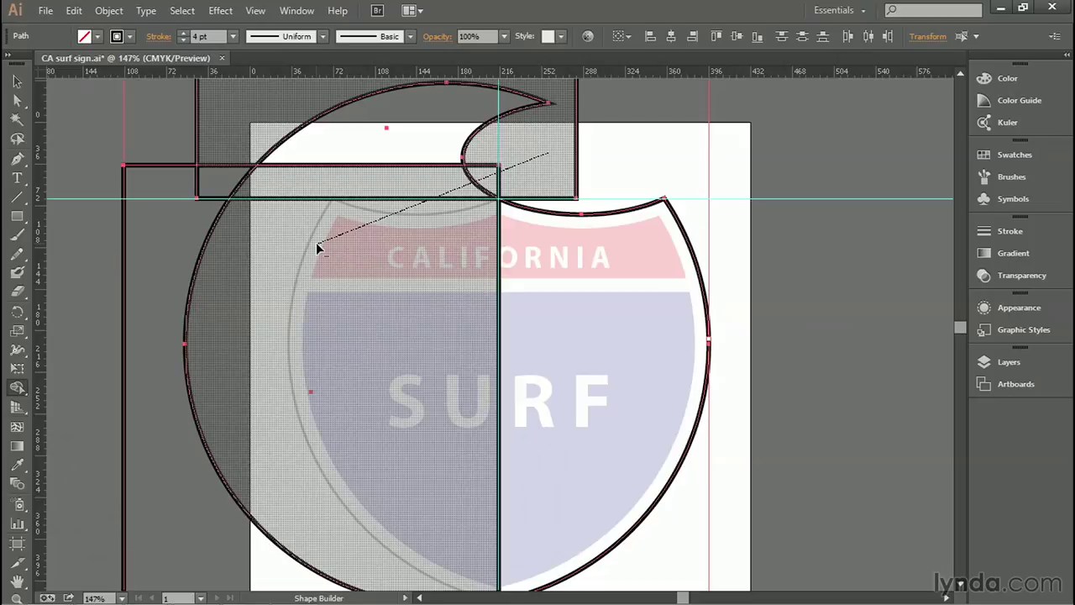
{"action": "left_click_drag", "start_coordinate": [318, 246], "coordinate": [318, 245]}
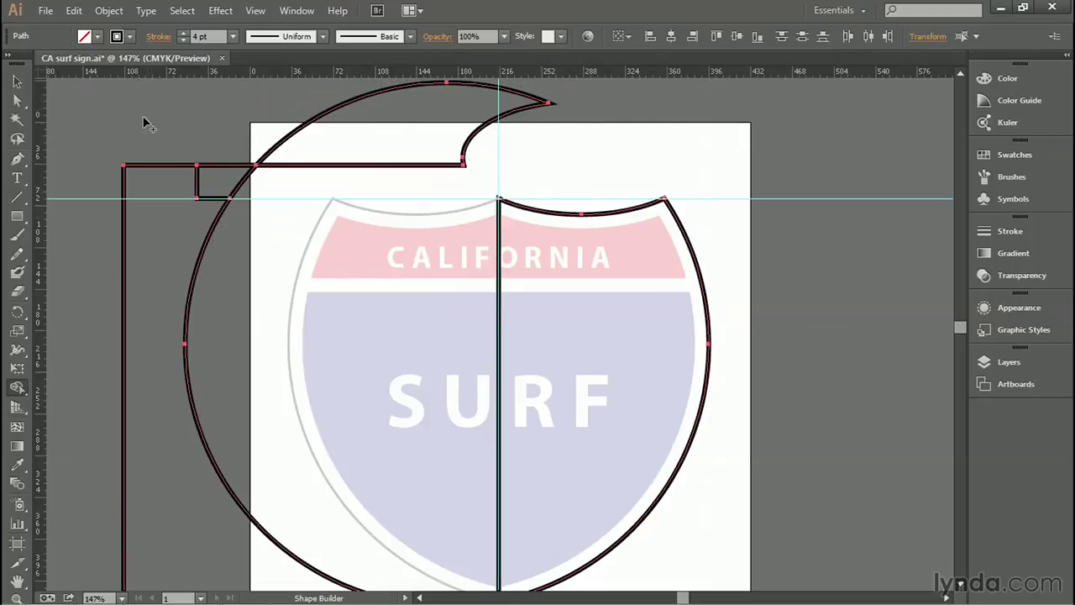
{"action": "left_click", "coordinate": [18, 82]}
- Drag the leftover scrap shape away from the right shield half and delete it
{"action": "left_click", "coordinate": [540, 216], "text": "shift"}
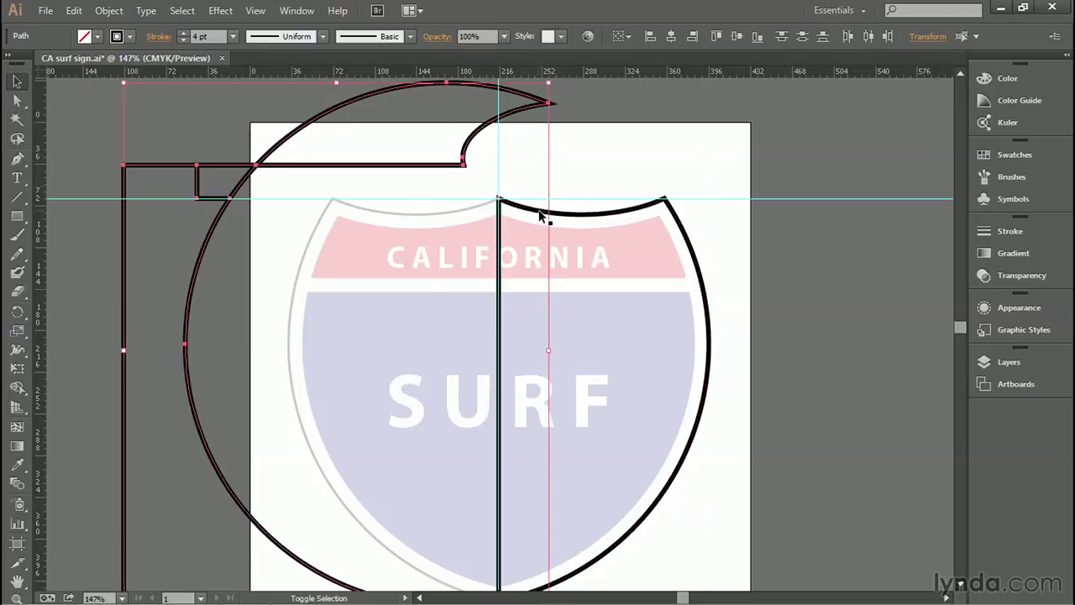
{"action": "key", "text": "a"}
{"action": "scroll", "coordinate": [509, 257], "scroll_direction": "down", "scroll_amount": 1}
{"action": "key", "text": "ctrl+1"}
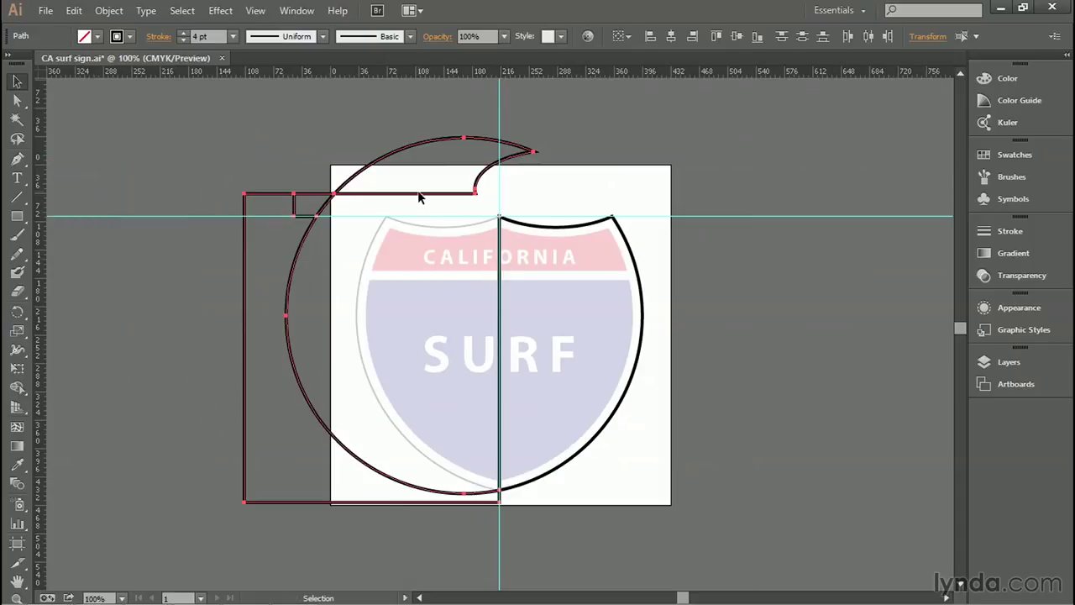
{"action": "left_click_drag", "start_coordinate": [388, 198], "coordinate": [332, 174]}
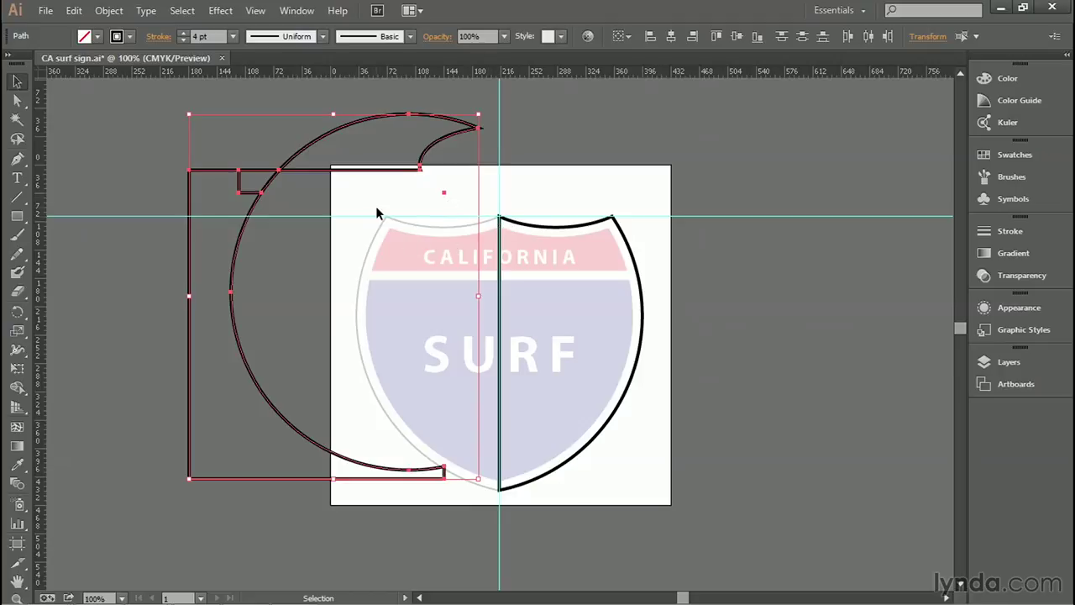
{"action": "key", "text": "Delete"}
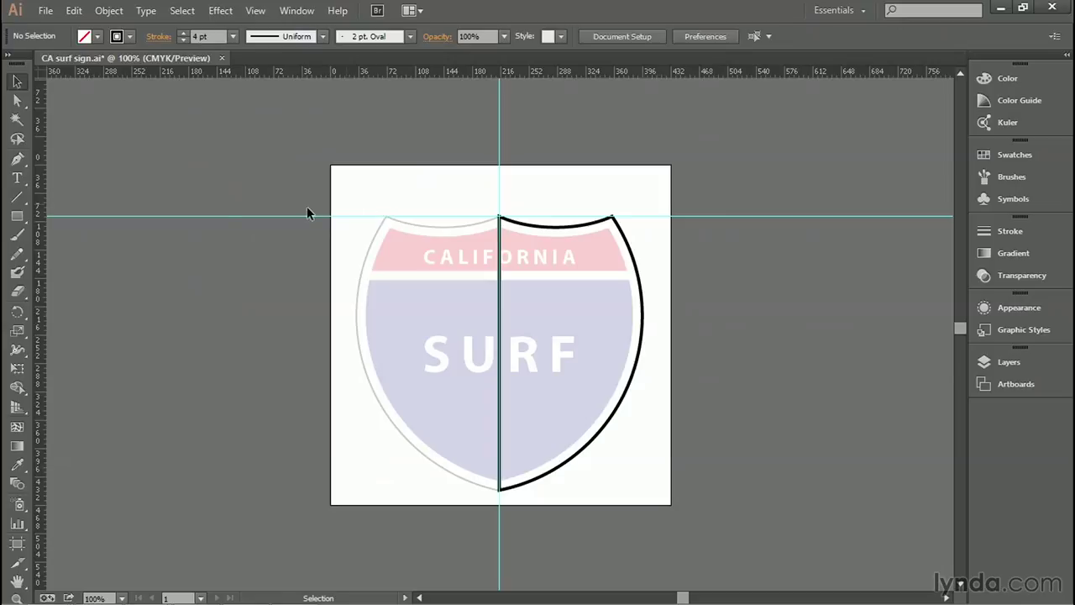
- Fit the artboard in the window, undoing an accidental nudge of the shield half
{"action": "key", "text": "ctrl+0"}
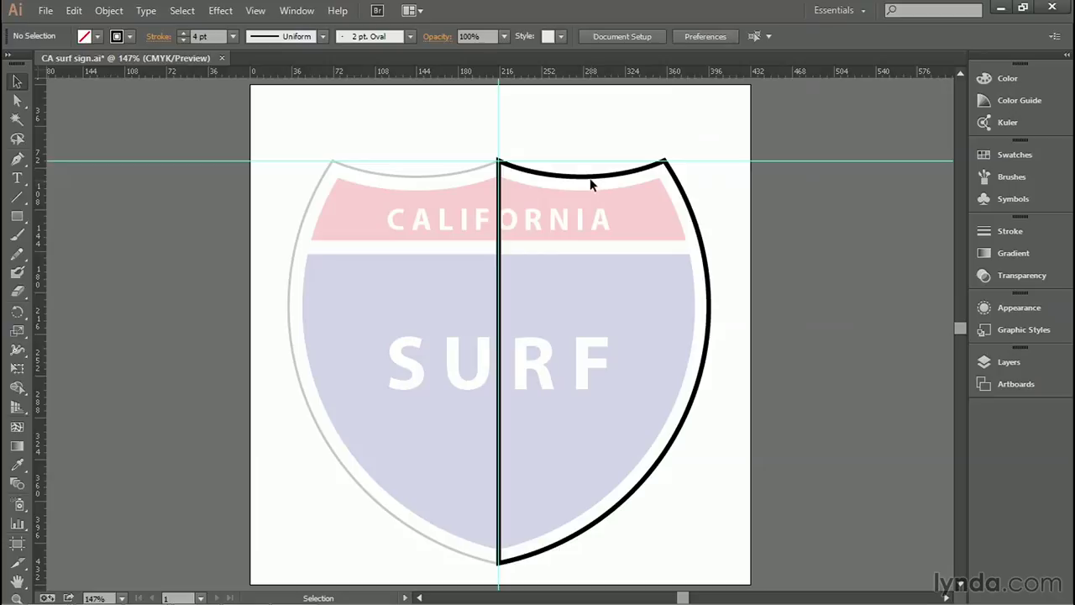
{"action": "left_click_drag", "start_coordinate": [591, 180], "coordinate": [631, 195]}
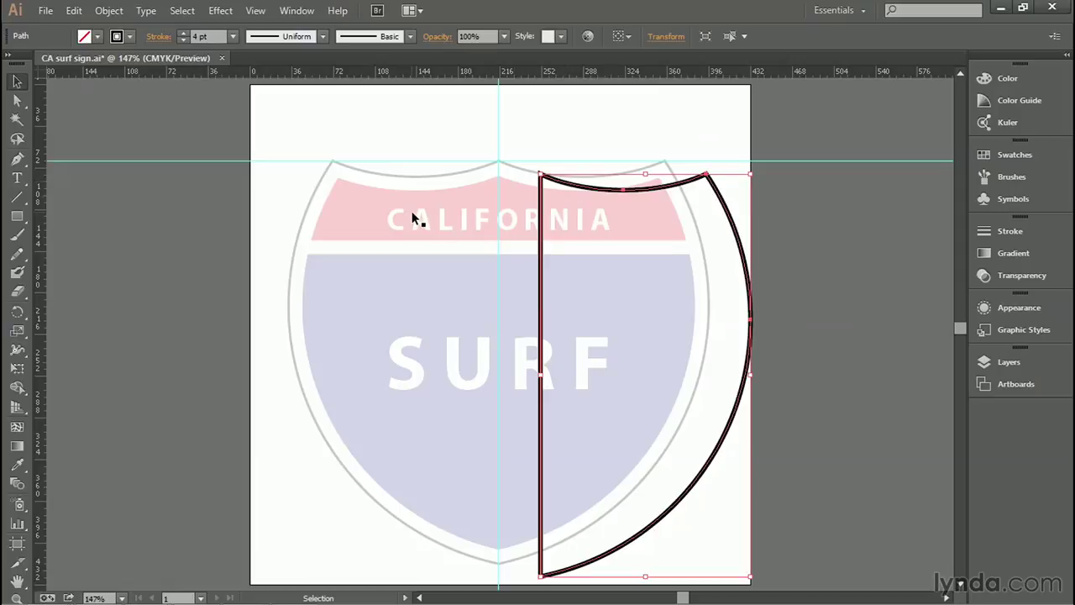
{"action": "key", "text": "ctrl+z"}
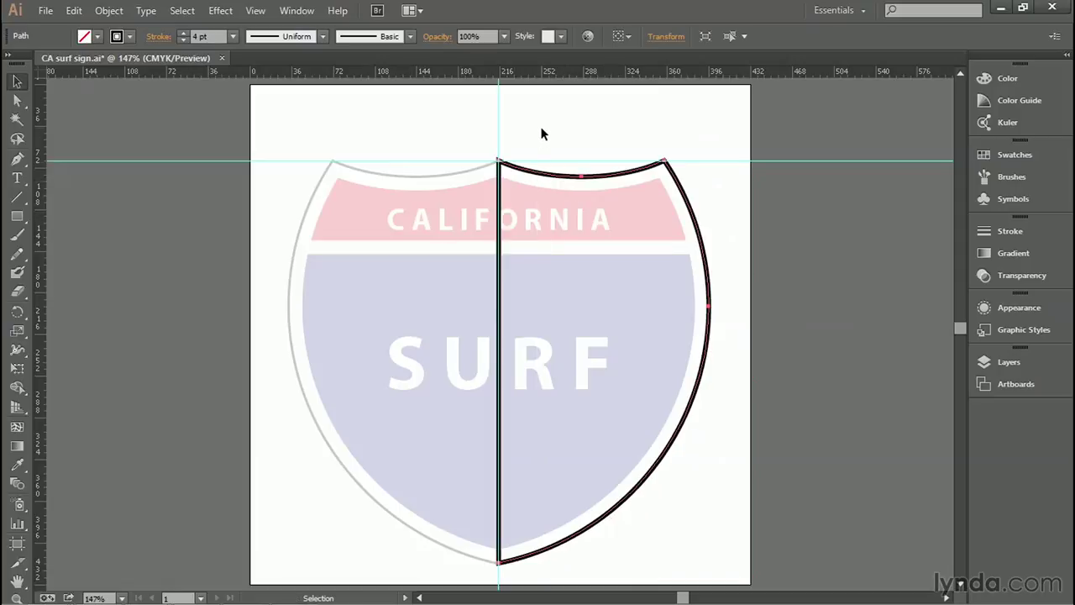